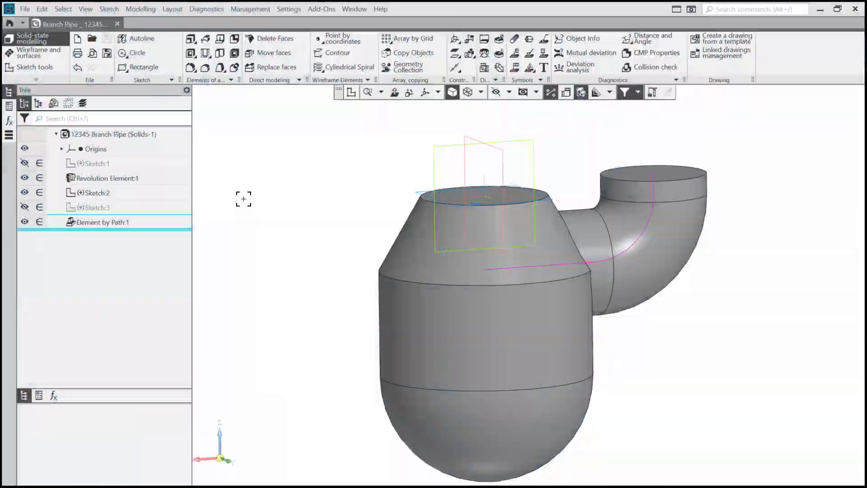
Mirror the swept elbow pipe about the ZY plane with a Mirrored Array of the operation
{"action": "left_click", "coordinate": [406, 42]}
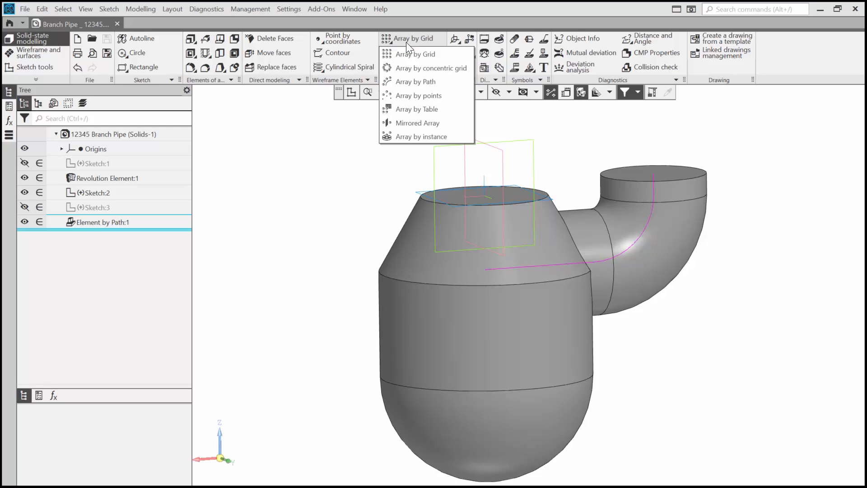
{"action": "left_click", "coordinate": [419, 123]}
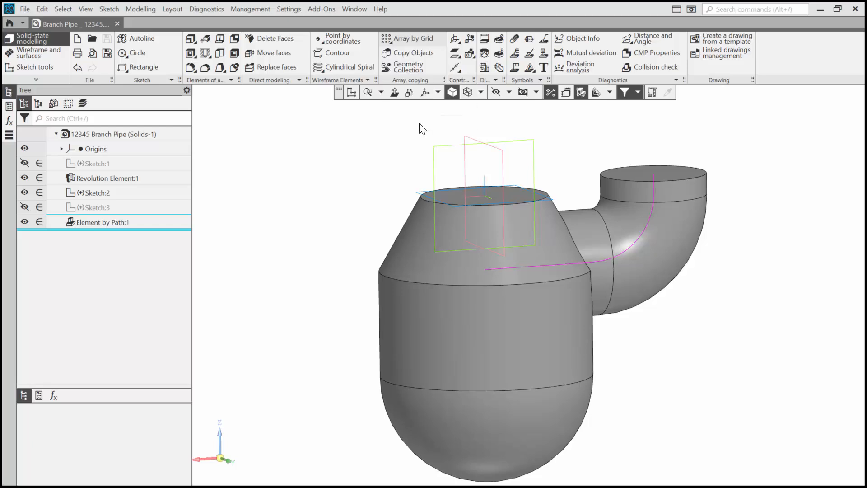
{"action": "left_click", "coordinate": [615, 261]}
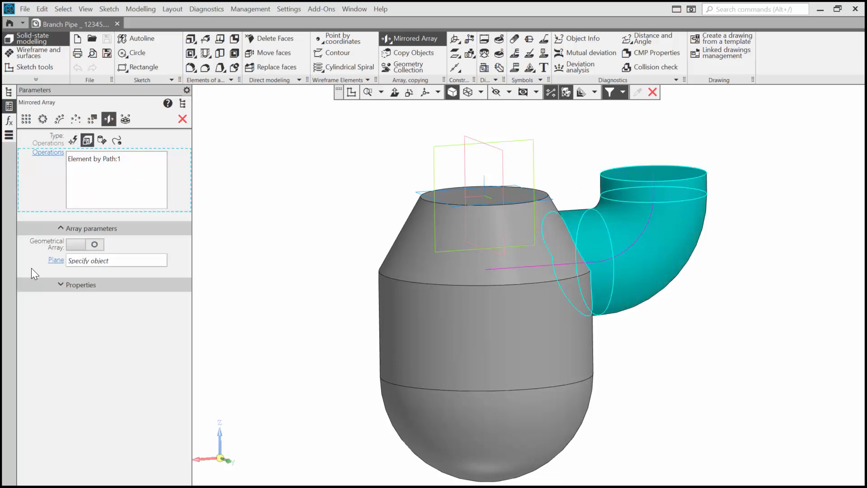
{"action": "left_click", "coordinate": [58, 261]}
{"action": "left_click", "coordinate": [504, 167]}
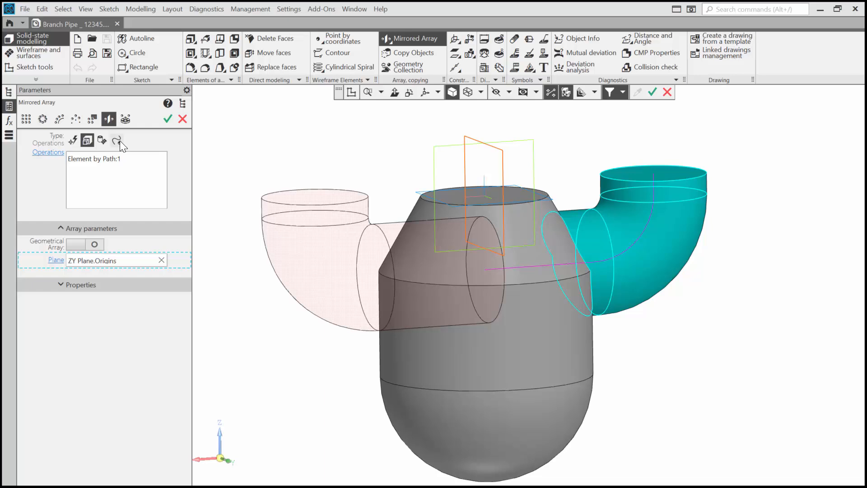
{"action": "left_click", "coordinate": [168, 120]}
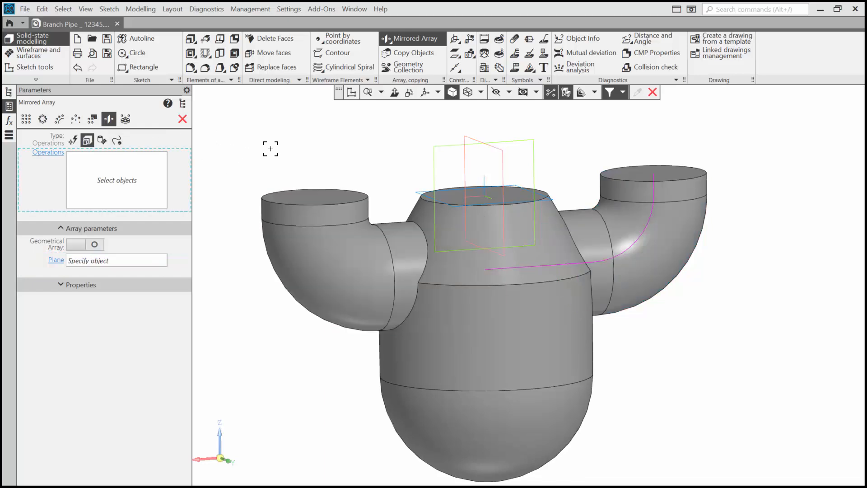
Create a plane parallel to the ZY plane through the upper end point of the original elbow's path
{"action": "middle_click_drag", "start_coordinate": [271, 149], "coordinate": [274, 156]}
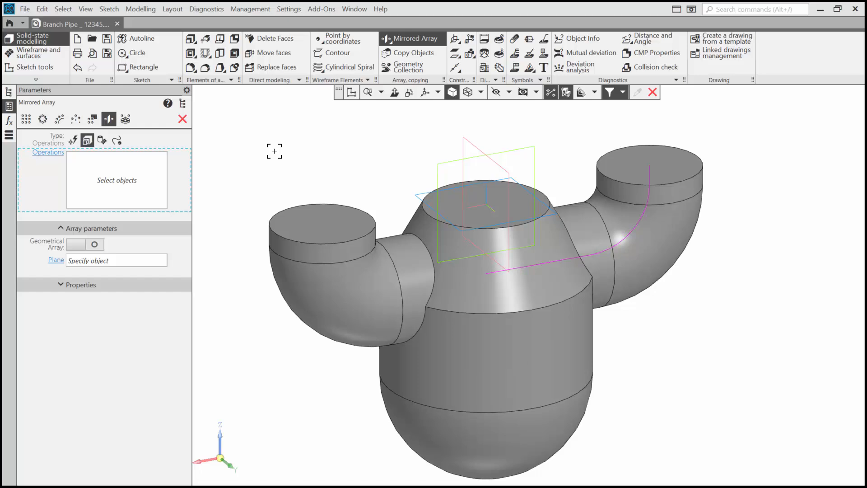
{"action": "left_click", "coordinate": [455, 54]}
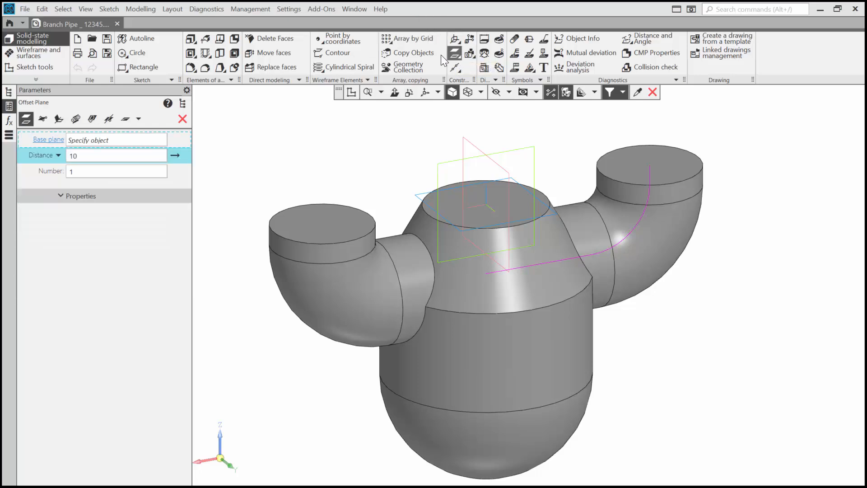
{"action": "left_click", "coordinate": [139, 119]}
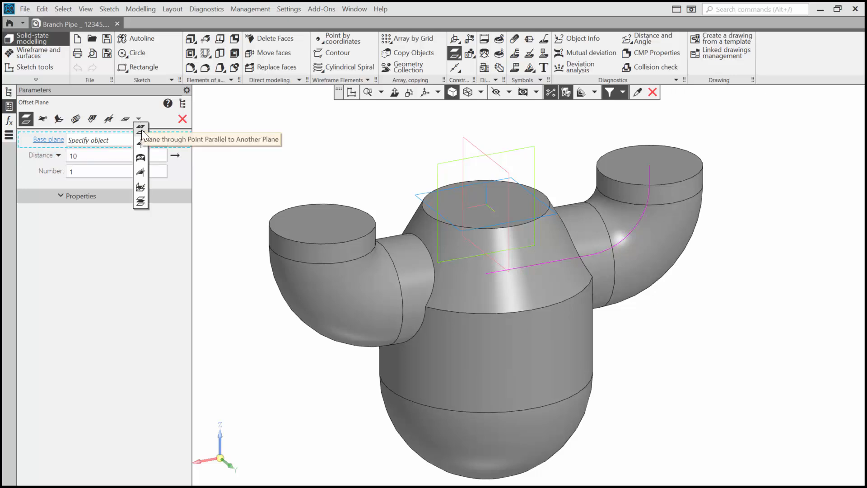
{"action": "left_click", "coordinate": [141, 129]}
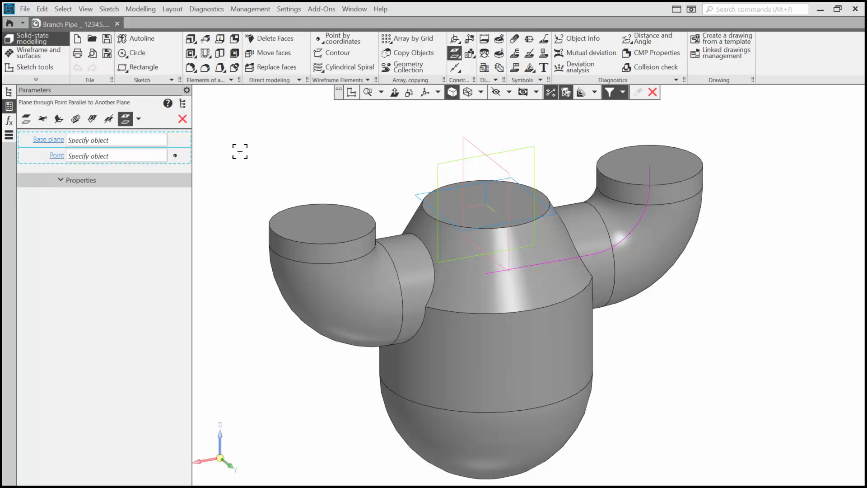
{"action": "left_click", "coordinate": [469, 144]}
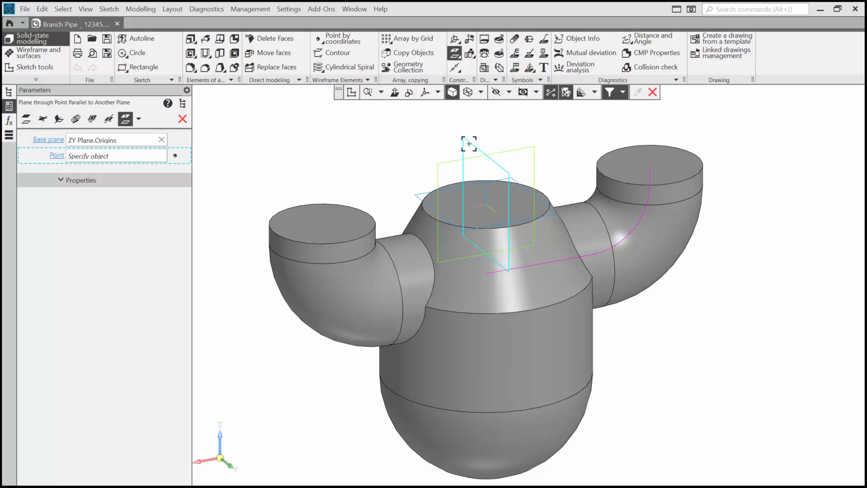
{"action": "scroll", "coordinate": [658, 181], "scroll_direction": "up", "scroll_amount": 3}
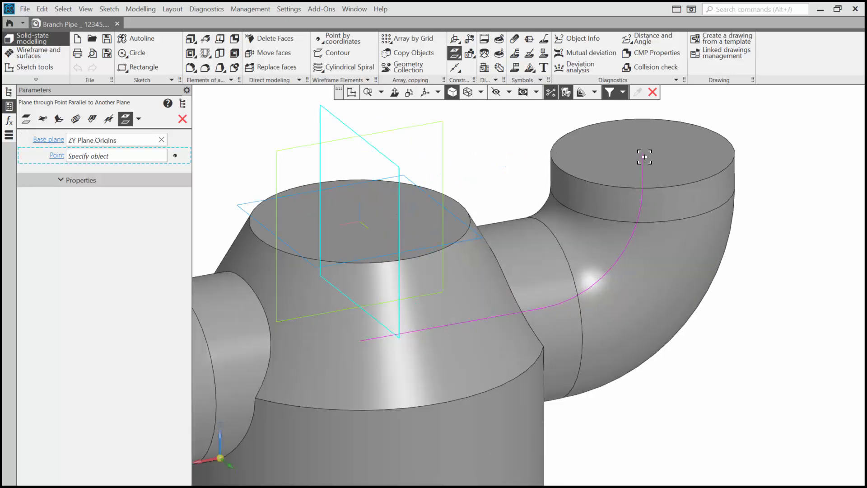
{"action": "left_click", "coordinate": [644, 154]}
{"action": "scroll", "coordinate": [655, 185], "scroll_direction": "down", "scroll_amount": 3}
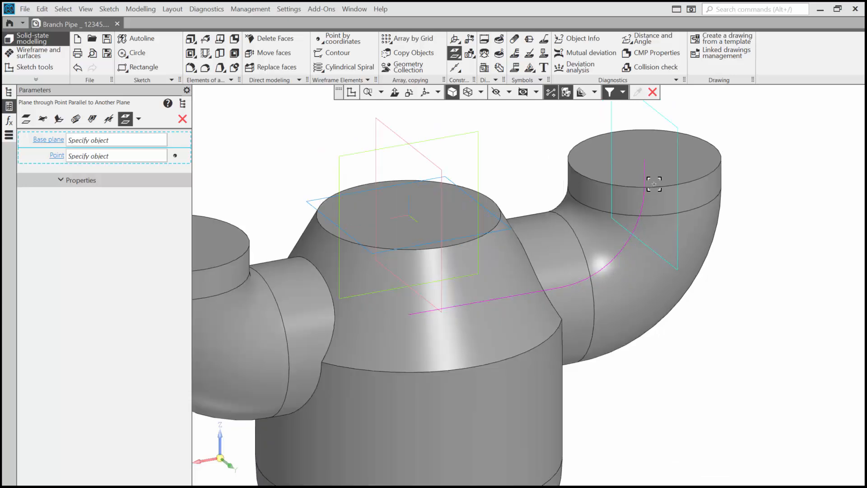
{"action": "middle_click_drag", "start_coordinate": [660, 225], "coordinate": [661, 225], "text": "shift"}
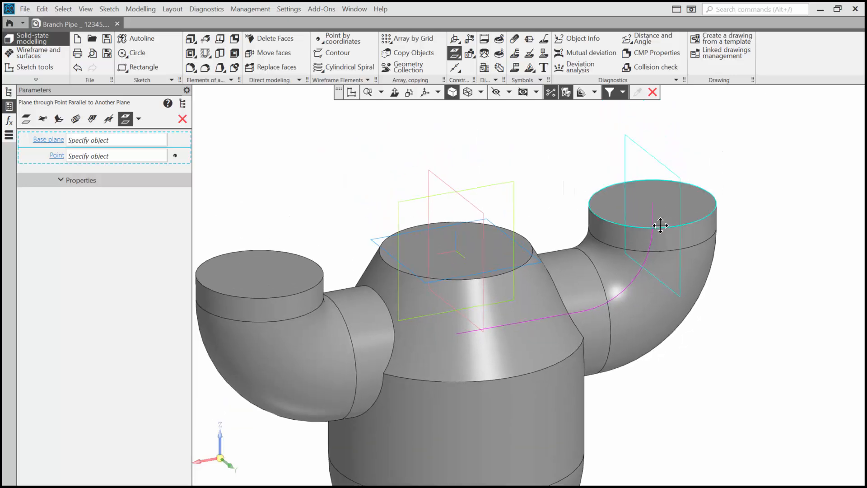
{"action": "left_click", "coordinate": [182, 119]}
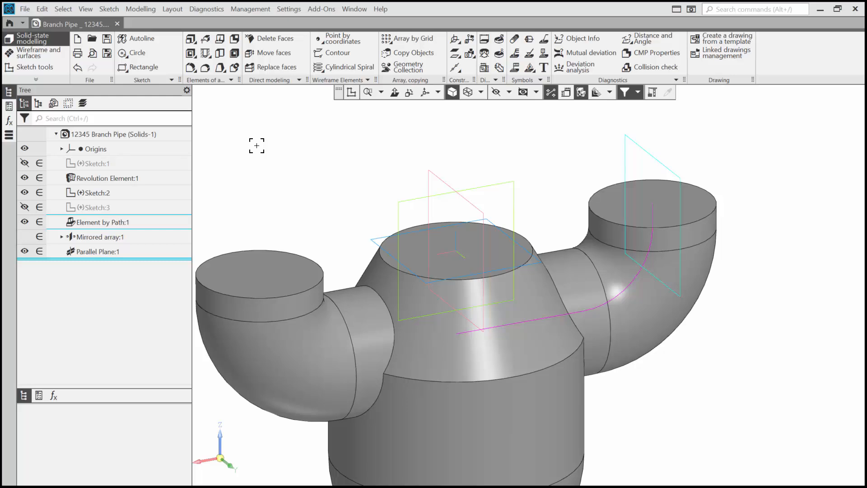
Start a sketch on the new parallel plane at the original elbow and orient the view normal to it
{"action": "left_click", "coordinate": [644, 150]}
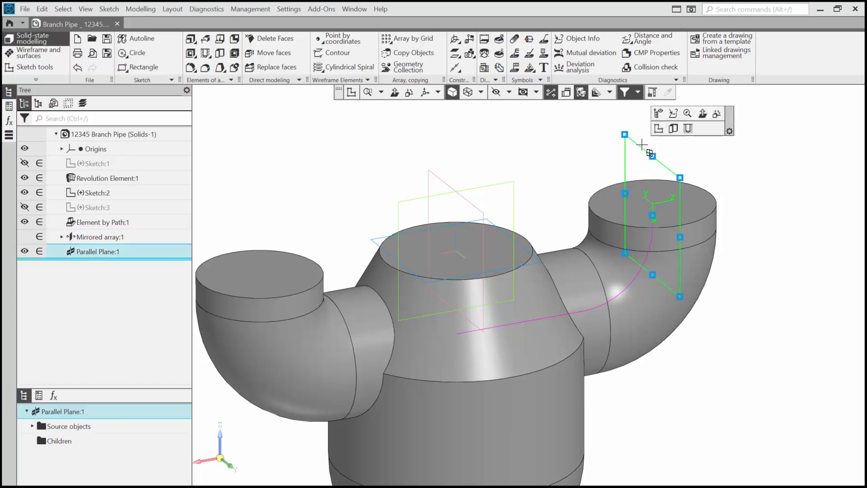
{"action": "left_click", "coordinate": [658, 129]}
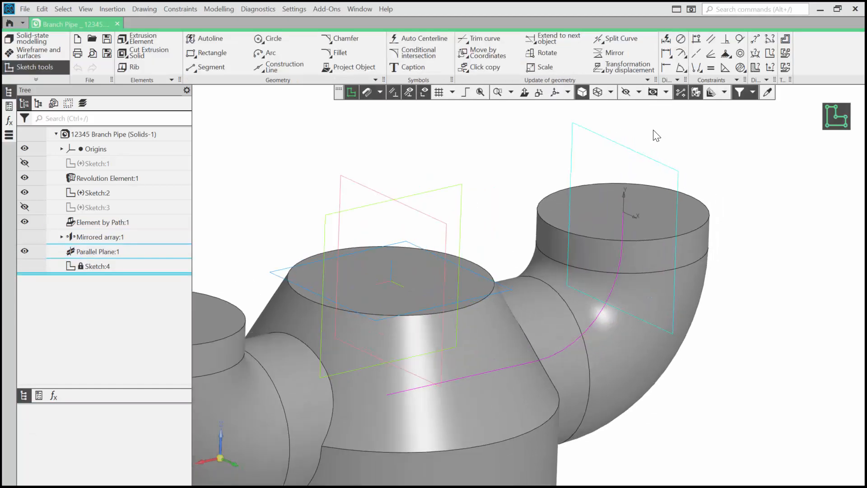
{"action": "scroll", "coordinate": [639, 183], "scroll_direction": "down", "scroll_amount": 2}
{"action": "middle_click_drag", "start_coordinate": [638, 182], "coordinate": [623, 185]}
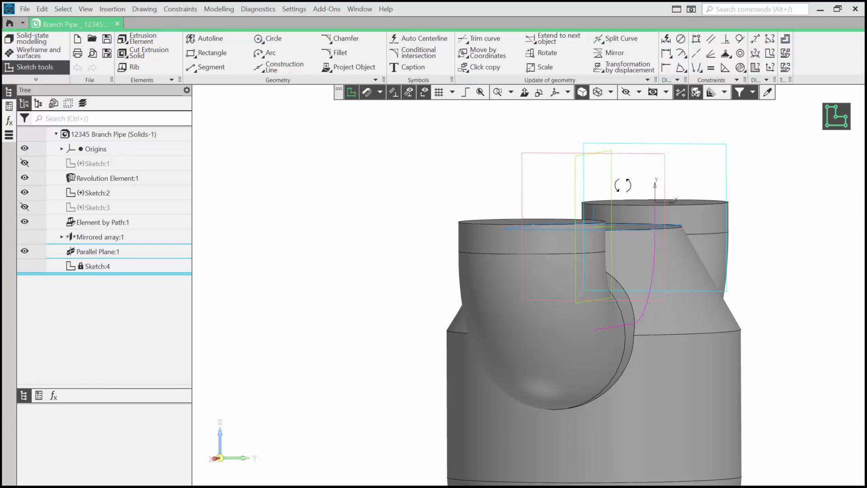
{"action": "mouse_move", "coordinate": [623, 185]}
{"action": "middle_mouse_down"}
{"action": "mouse_move", "coordinate": [581, 199]}
{"action": "mouse_move", "coordinate": [571, 222]}
{"action": "mouse_move", "coordinate": [527, 238]}
{"action": "mouse_move", "coordinate": [559, 246]}
{"action": "mouse_move", "coordinate": [609, 183]}
{"action": "middle_mouse_up"}
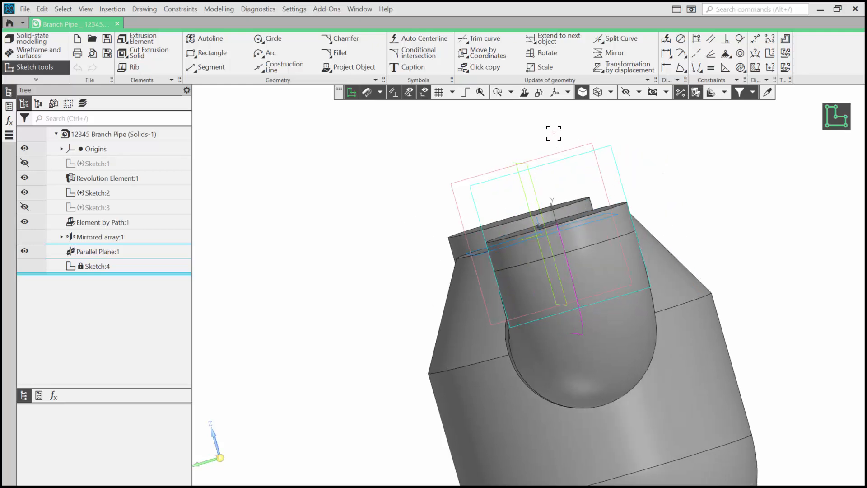
{"action": "left_click", "coordinate": [524, 94]}
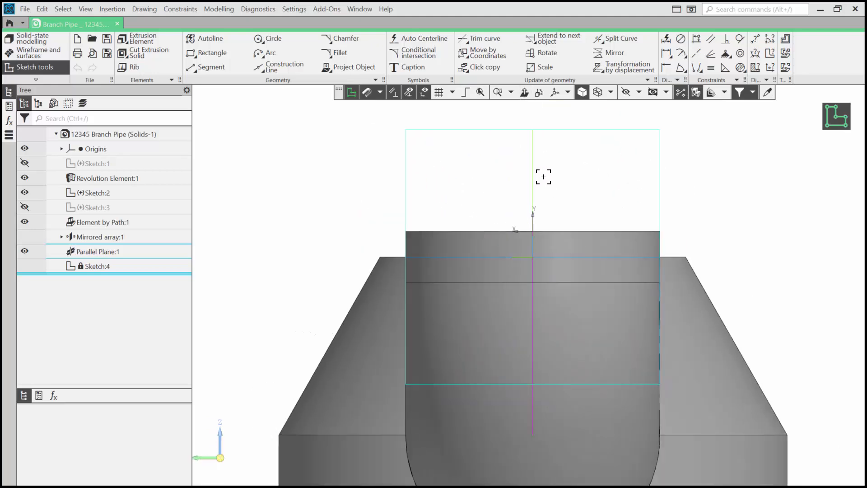
{"action": "middle_click_drag", "start_coordinate": [564, 203], "coordinate": [517, 252]}
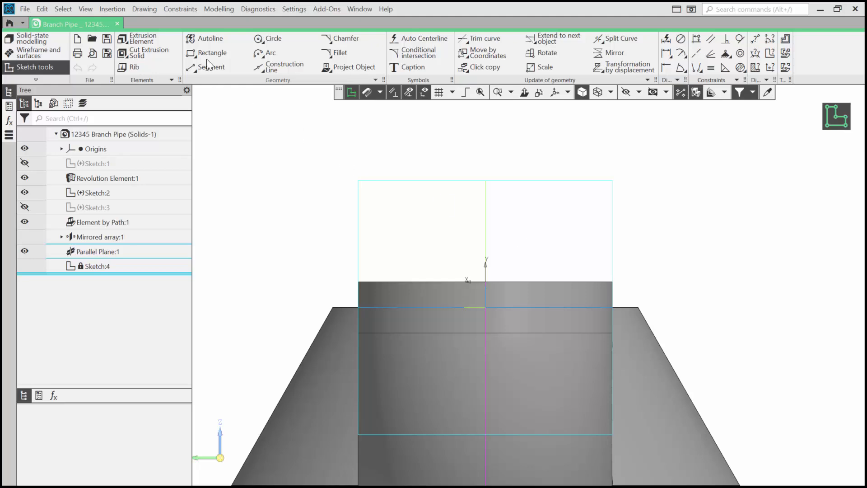
Draw an Autoline path from the sketch origin: a vertical segment about 9.3 mm long, a tangent arc of about 16 mm radius, and an inclined segment
{"action": "left_click", "coordinate": [204, 39]}
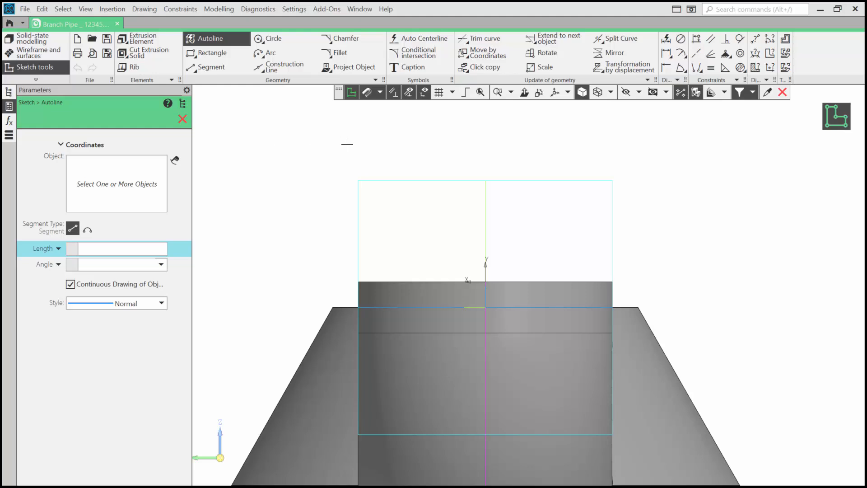
{"action": "left_click", "coordinate": [486, 282]}
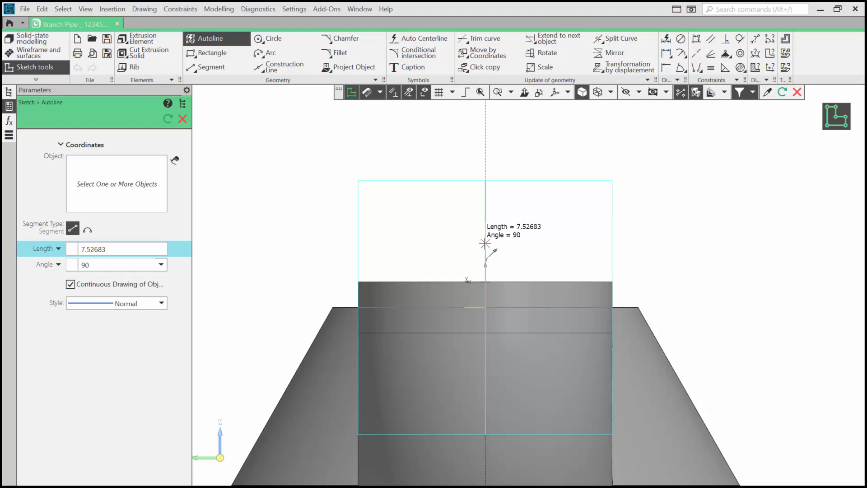
{"action": "left_click", "coordinate": [485, 234]}
{"action": "left_click", "coordinate": [87, 230]}
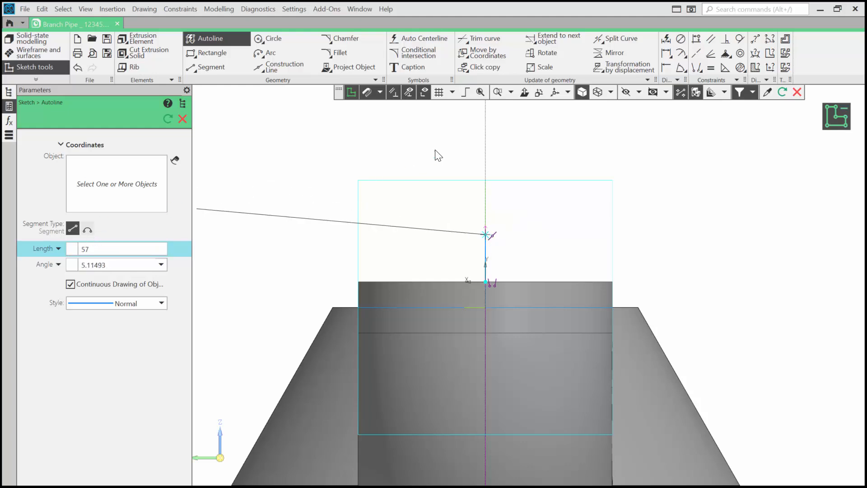
{"action": "left_click", "coordinate": [526, 163]}
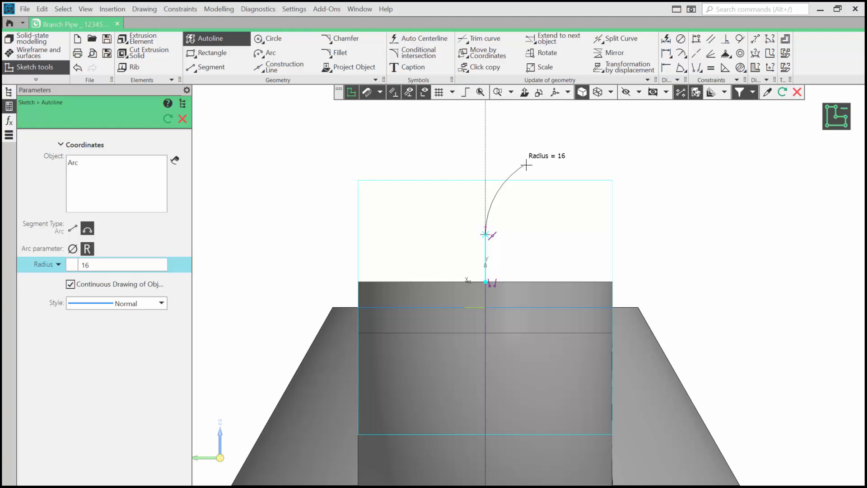
{"action": "right_click", "coordinate": [549, 152]}
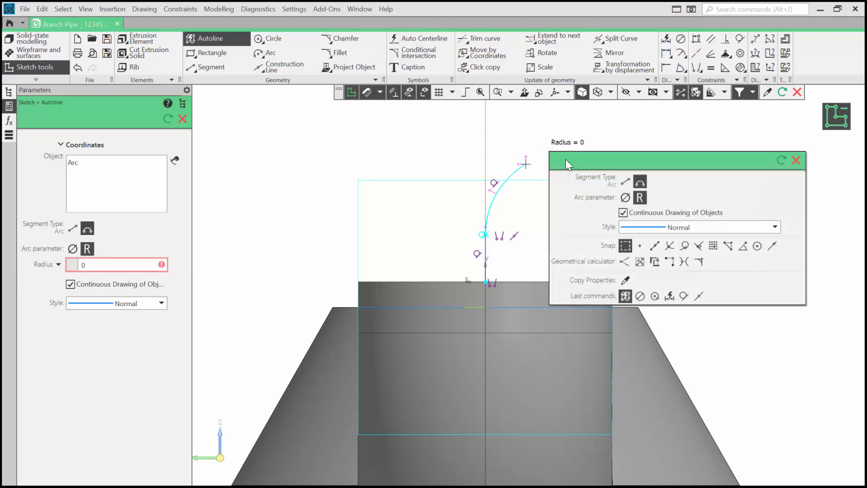
{"action": "left_click", "coordinate": [625, 182]}
{"action": "left_click", "coordinate": [579, 124]}
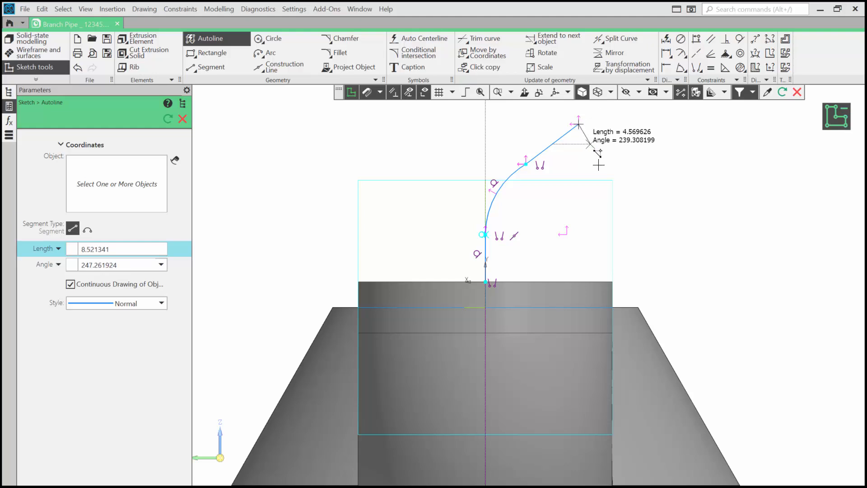
{"action": "middle_click_drag", "start_coordinate": [610, 171], "coordinate": [599, 224]}
{"action": "key", "text": "Escape"}
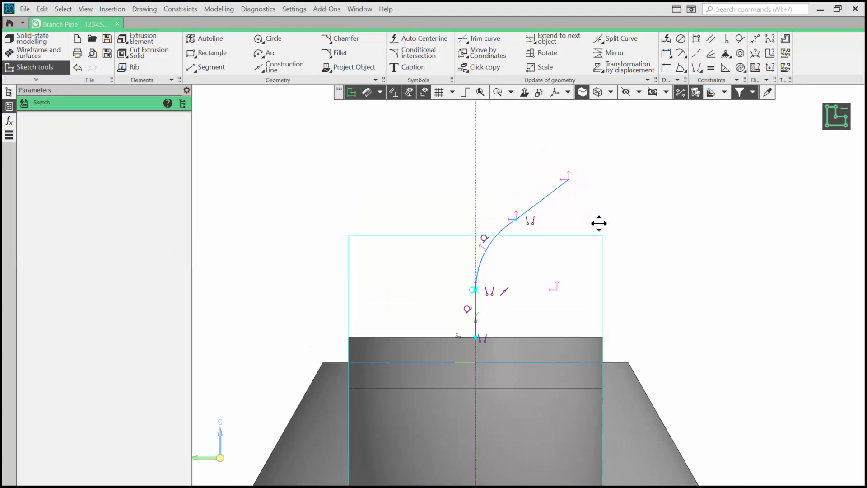
Make the inclined segment tangent to the arc of the sketched path
{"action": "left_click", "coordinate": [740, 39]}
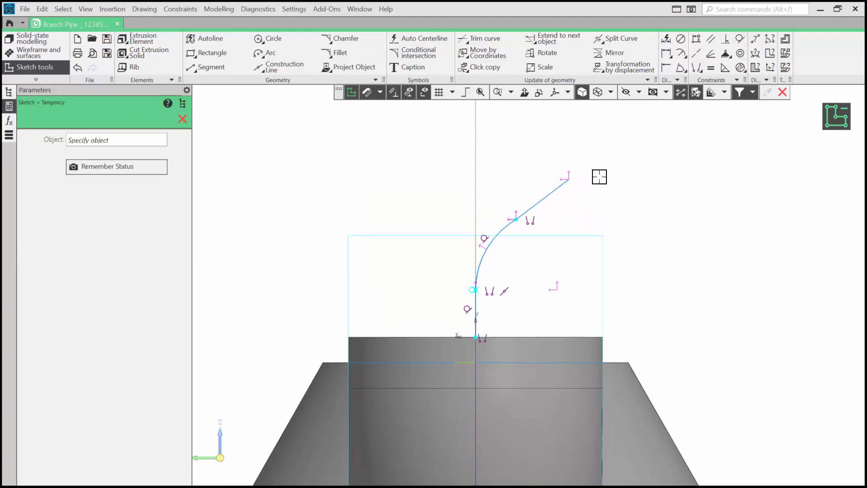
{"action": "left_click", "coordinate": [506, 225]}
{"action": "left_click", "coordinate": [537, 204]}
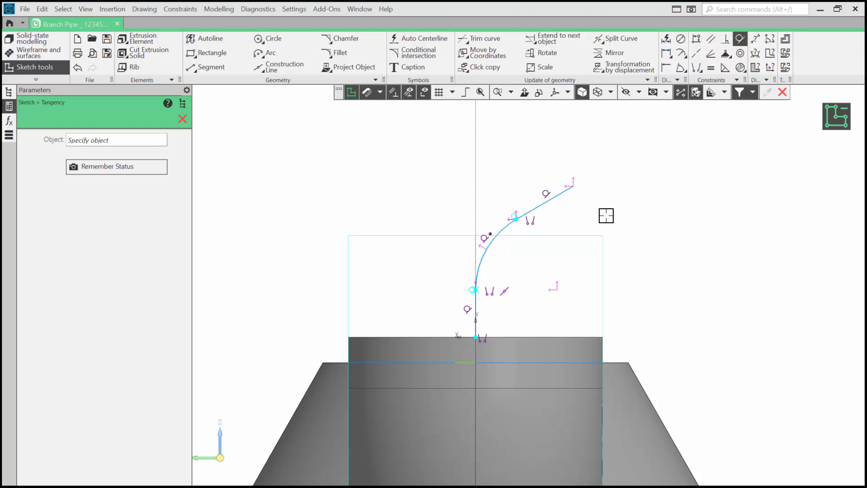
{"action": "left_click", "coordinate": [182, 119]}
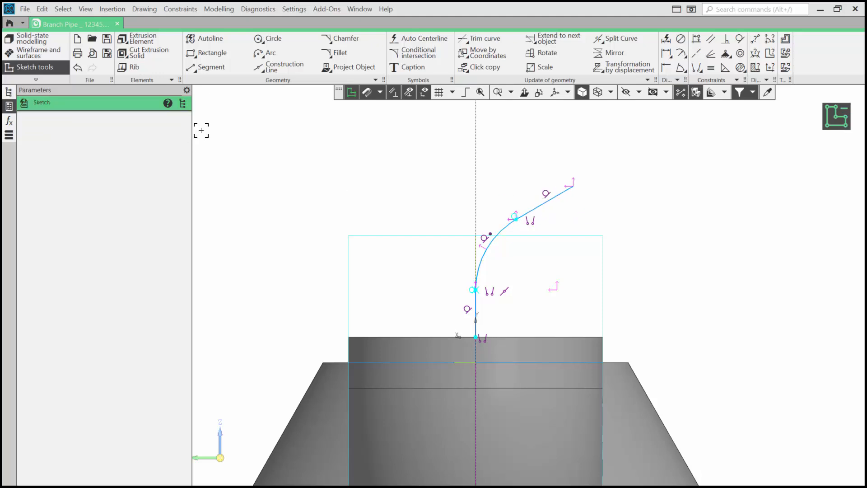
Dimension the vertical segment of the sketched path and set its length to 10 mm
{"action": "left_click", "coordinate": [666, 39]}
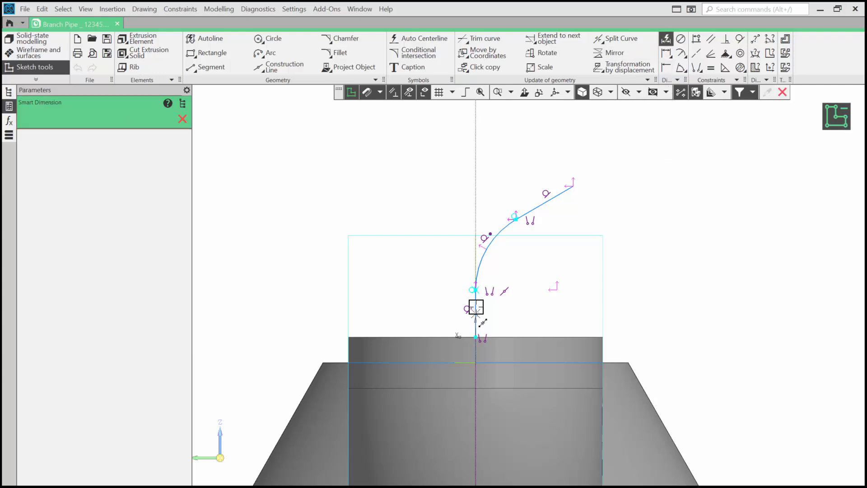
{"action": "left_click", "coordinate": [475, 300]}
{"action": "left_click", "coordinate": [438, 313]}
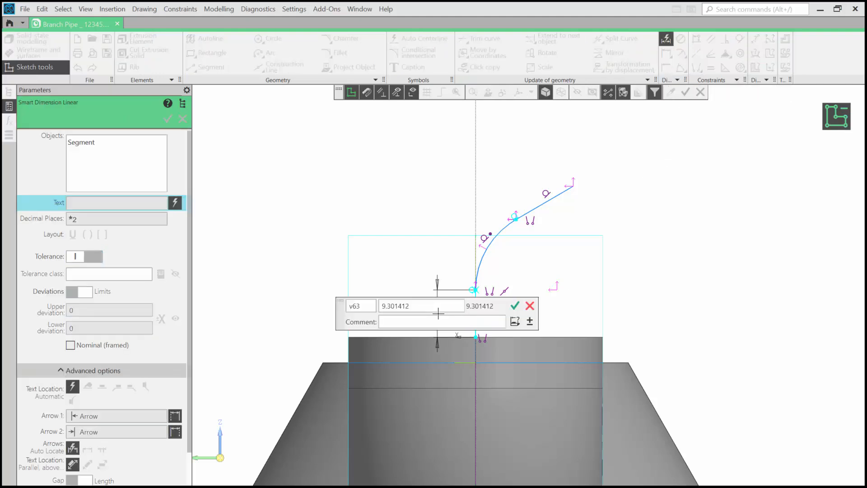
{"action": "type", "text": "10"}
{"action": "key", "text": "Return"}
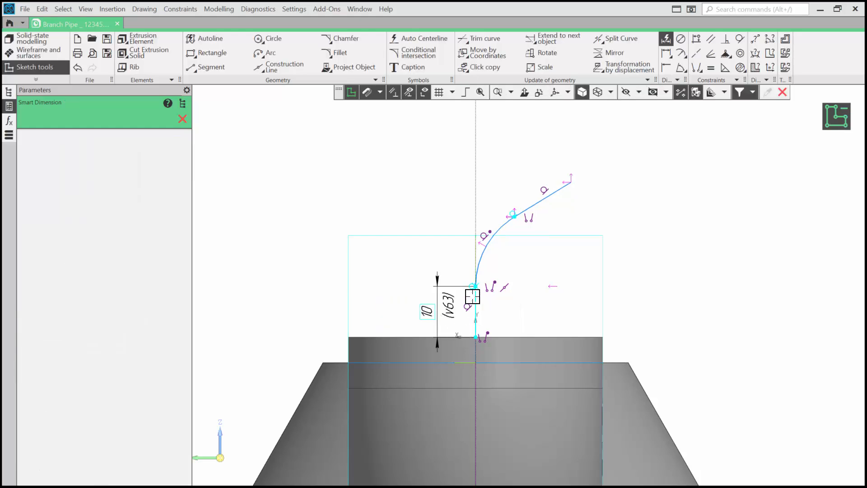
Dimension the angle between the inclined and vertical segments of the path and set it to 135°
{"action": "left_click", "coordinate": [536, 205]}
{"action": "left_click", "coordinate": [476, 312]}
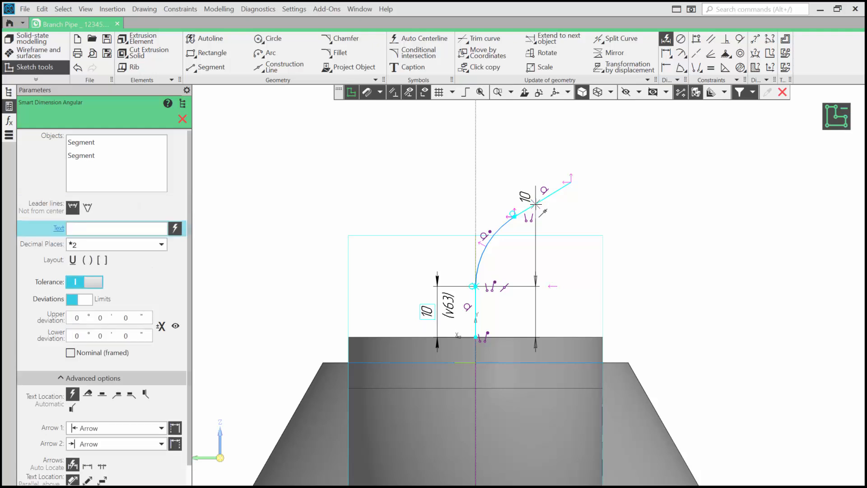
{"action": "left_click", "coordinate": [542, 269]}
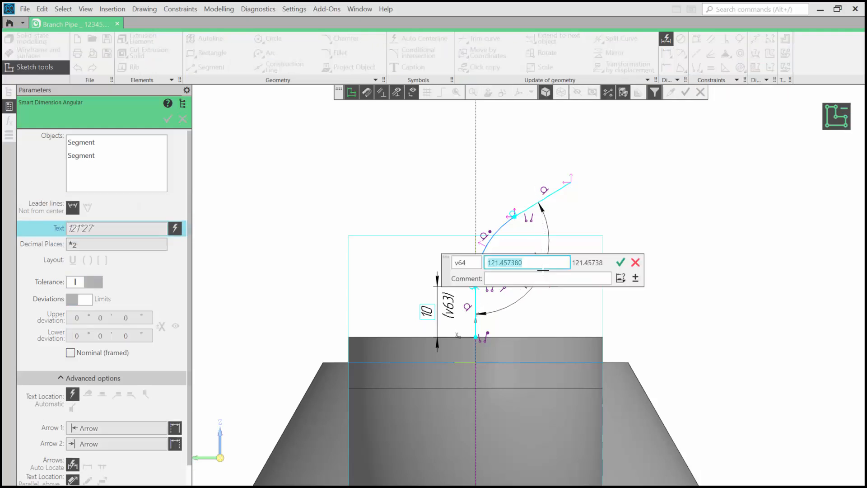
{"action": "type", "text": "135"}
{"action": "key", "text": "Return"}
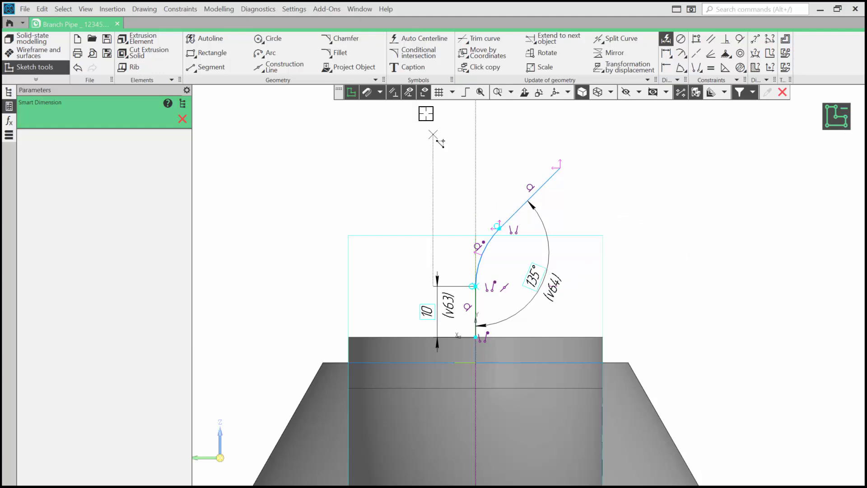
Hide the constraint marks in the sketch and dimension the path's arc with a radius of 30 mm
{"action": "left_click", "coordinate": [409, 93]}
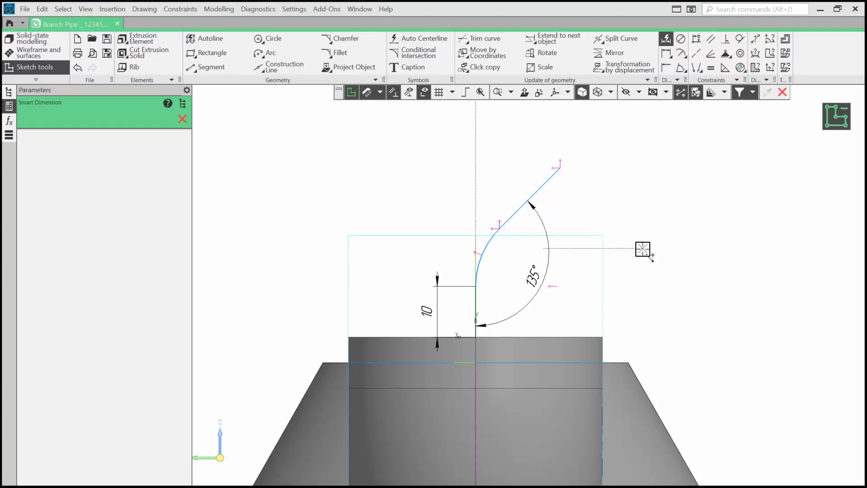
{"action": "left_click", "coordinate": [487, 244]}
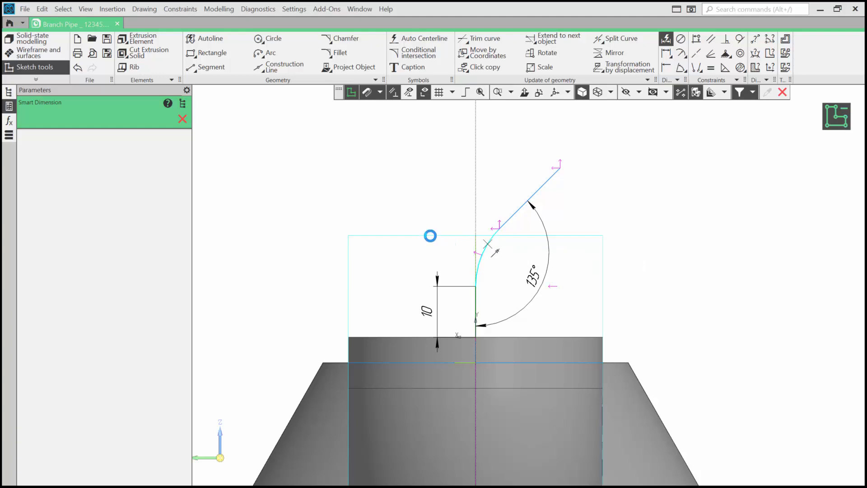
{"action": "left_click", "coordinate": [426, 229]}
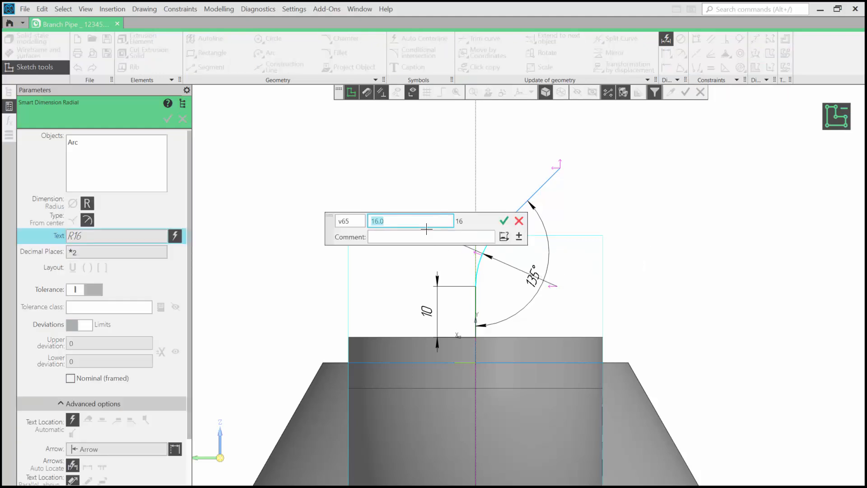
{"action": "type", "text": "30"}
{"action": "key", "text": "Return"}
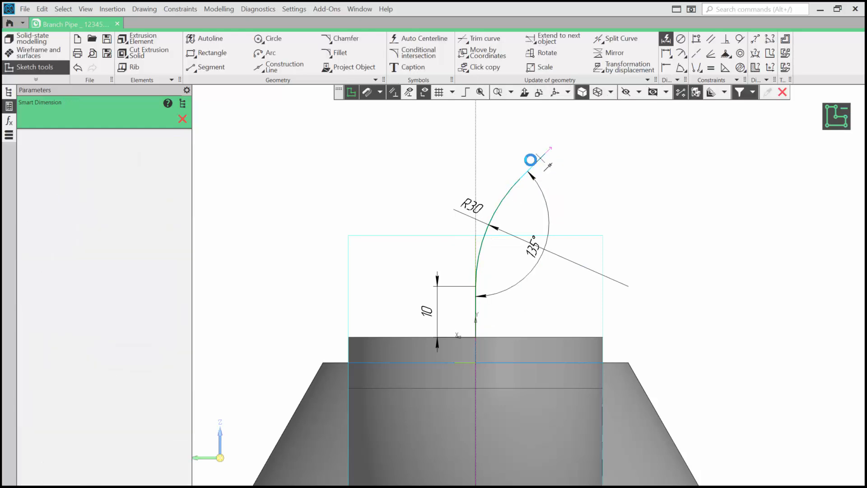
Dimension the inclined segment of the path and set its length to 20 mm
{"action": "left_click", "coordinate": [534, 161]}
{"action": "left_click", "coordinate": [489, 136]}
{"action": "type", "text": "20"}
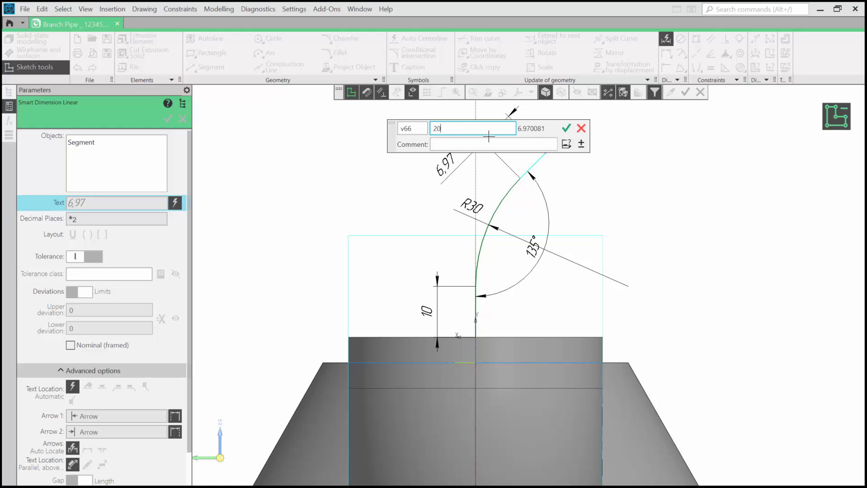
{"action": "key", "text": "Return"}
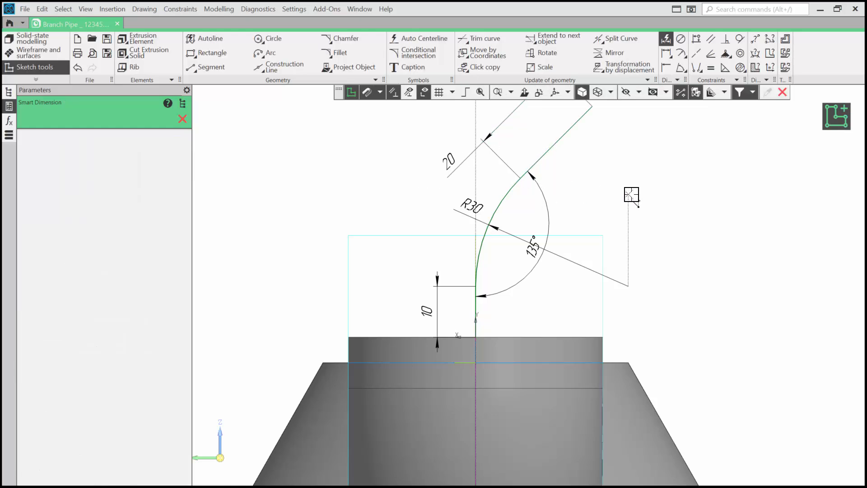
{"action": "key", "text": "Escape"}
Finish the path sketch and return to the solid model with nothing selected
{"action": "middle_click_drag", "start_coordinate": [642, 186], "coordinate": [618, 251]}
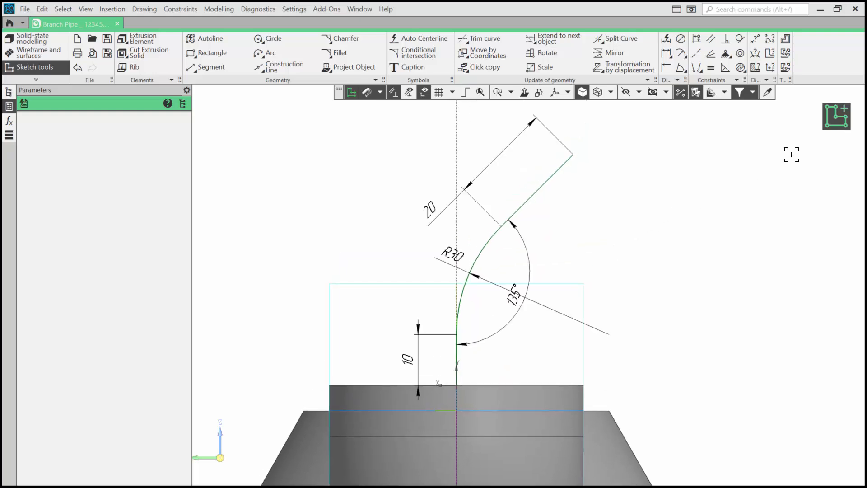
{"action": "left_click", "coordinate": [829, 119]}
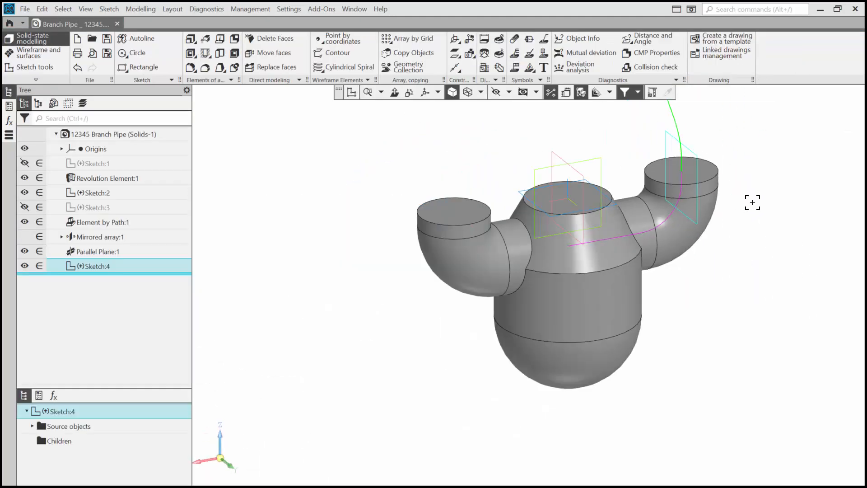
{"action": "scroll", "coordinate": [753, 202], "scroll_direction": "down", "scroll_amount": 1}
{"action": "mouse_move", "coordinate": [749, 203]}
{"action": "middle_mouse_down"}
{"action": "mouse_move", "coordinate": [732, 226]}
{"action": "mouse_move", "coordinate": [625, 293]}
{"action": "middle_mouse_up"}
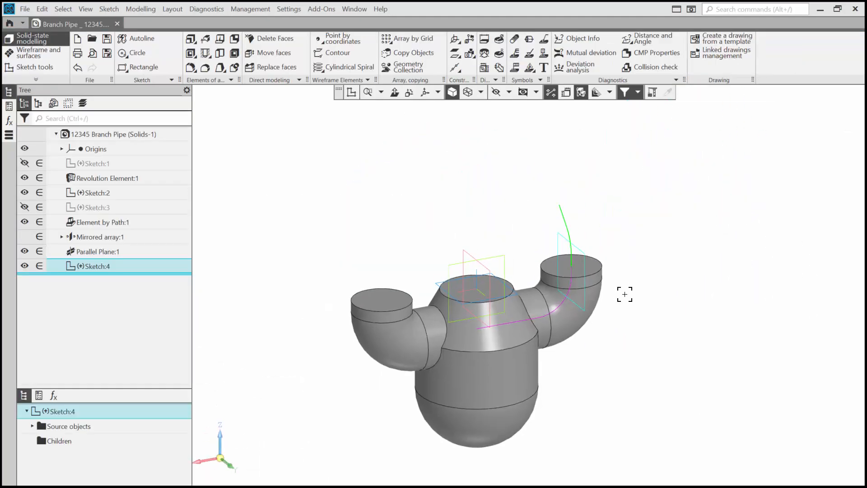
{"action": "left_click", "coordinate": [630, 287]}
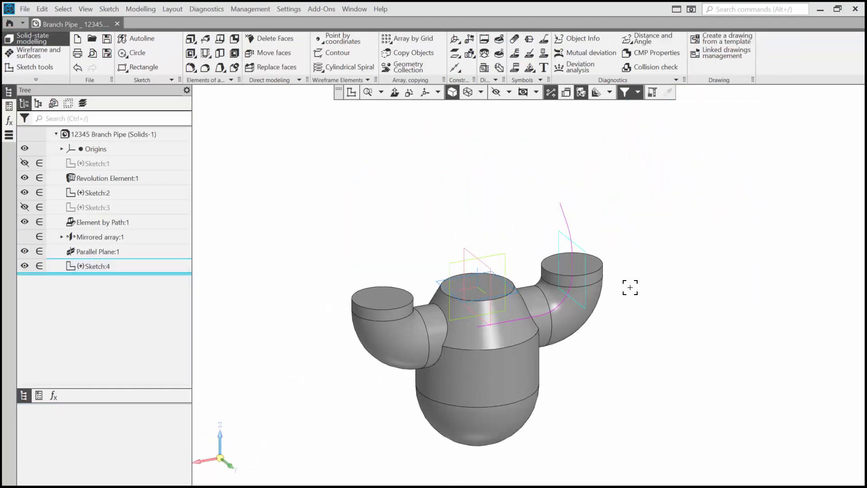
Start an Element by path operation and replace its section with the circular upper edge of the original elbow
{"action": "left_click", "coordinate": [91, 266]}
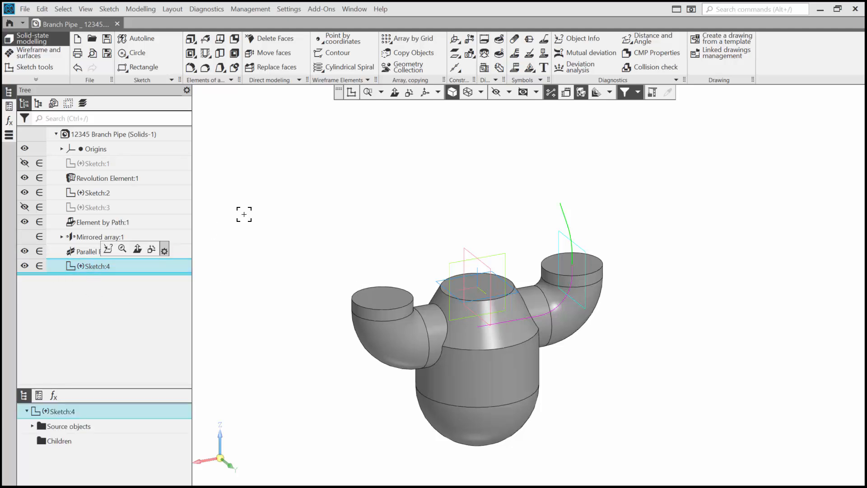
{"action": "left_click", "coordinate": [189, 38]}
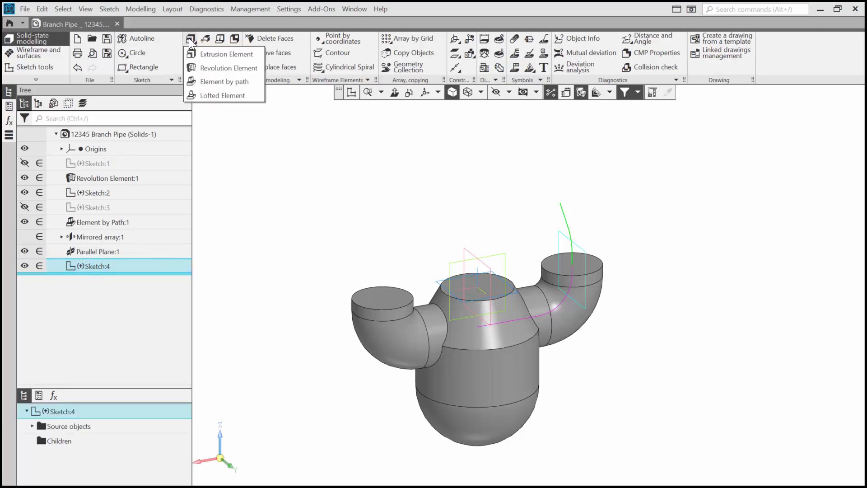
{"action": "left_click", "coordinate": [213, 83]}
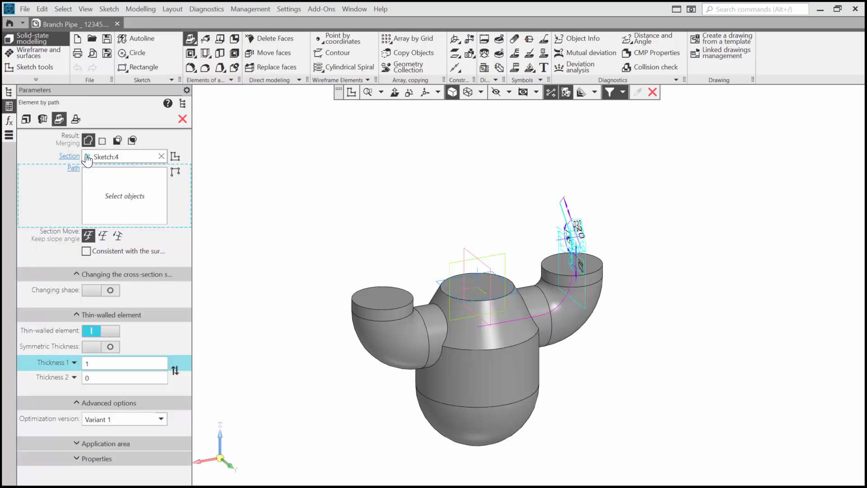
{"action": "left_click", "coordinate": [161, 156]}
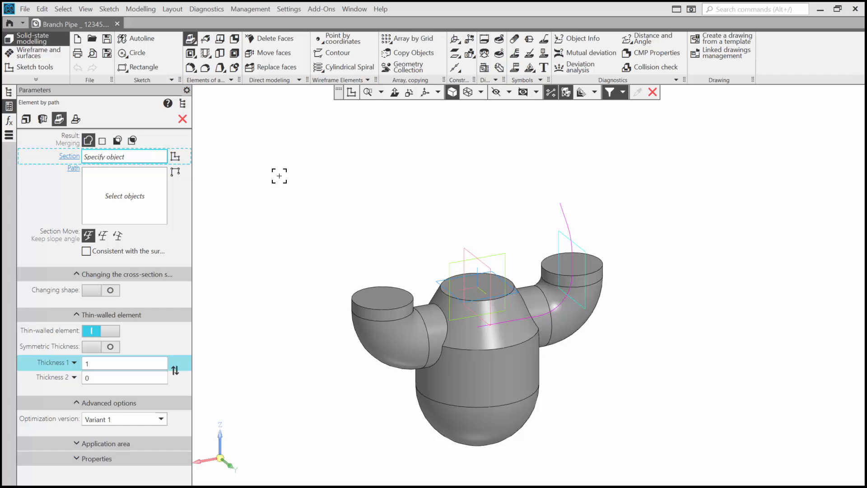
{"action": "left_click", "coordinate": [547, 274]}
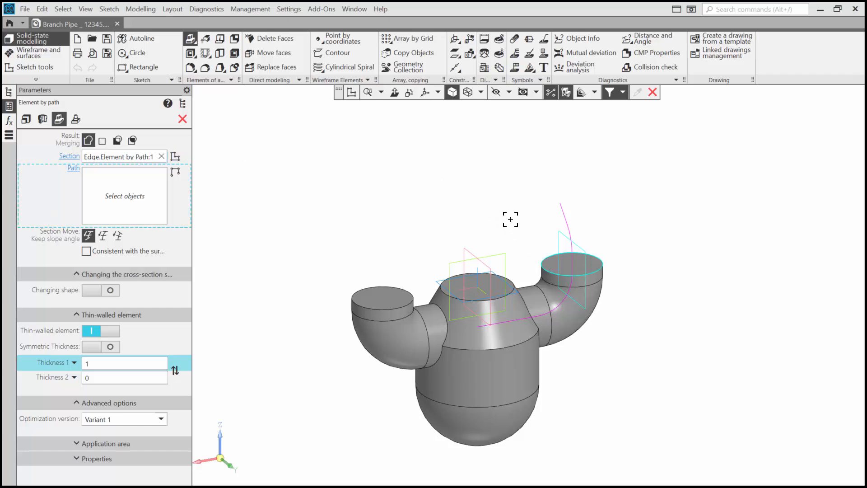
Set the newly dimensioned sketch, Sketch:4, as the path of the swept element
{"action": "scroll", "coordinate": [581, 265], "scroll_direction": "up", "scroll_amount": 3}
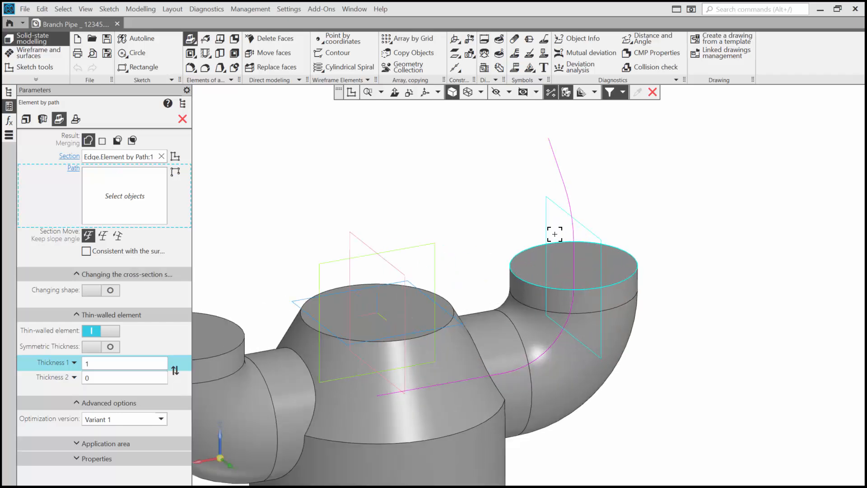
{"action": "left_click", "coordinate": [183, 103]}
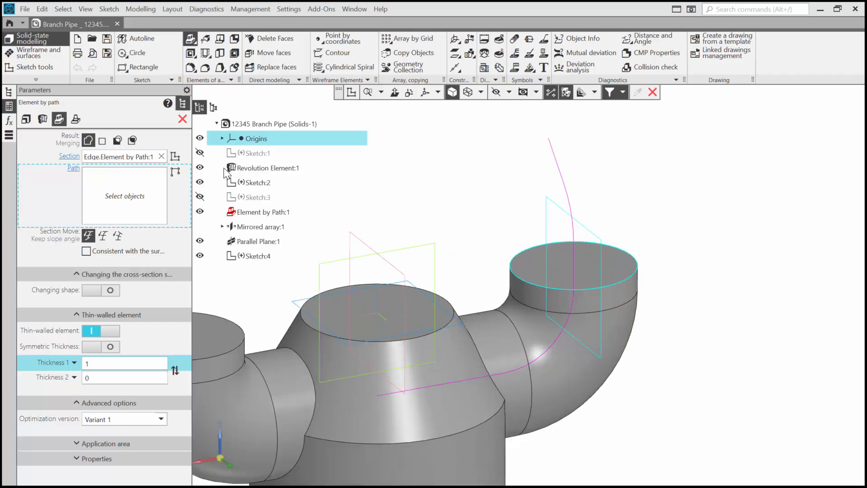
{"action": "left_click", "coordinate": [251, 258]}
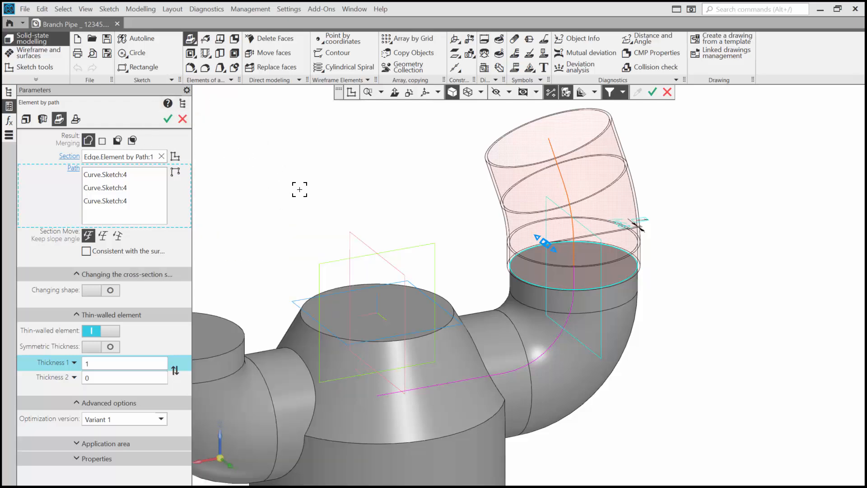
Turn off the thin-walled option and create the solid swept element merged with the elbow
{"action": "scroll", "coordinate": [300, 190], "scroll_direction": "down", "scroll_amount": 2}
{"action": "middle_click_drag", "start_coordinate": [300, 192], "coordinate": [382, 228]}
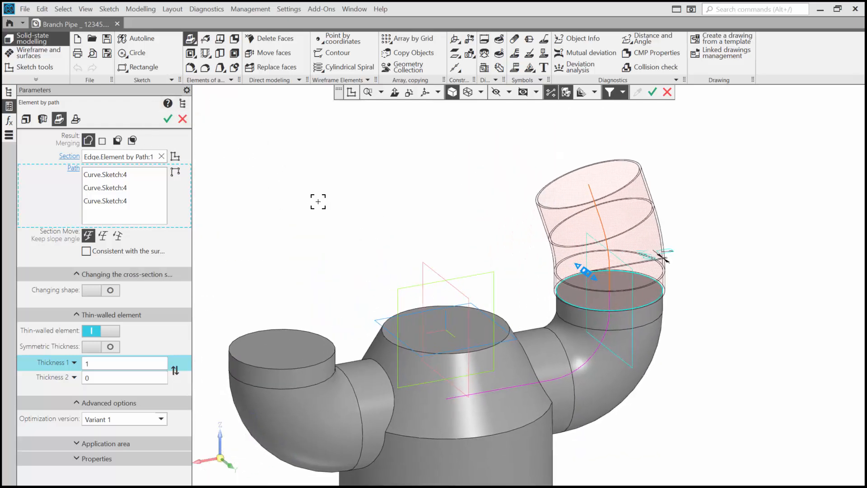
{"action": "left_click", "coordinate": [110, 332]}
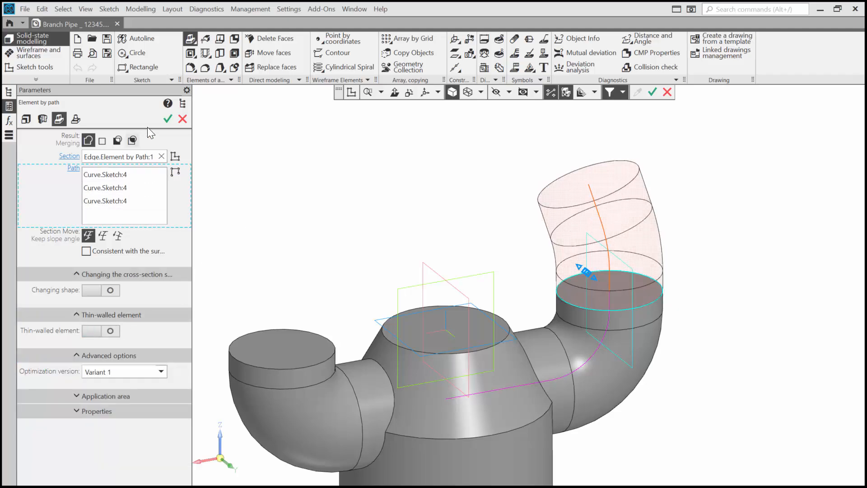
{"action": "left_click", "coordinate": [168, 119]}
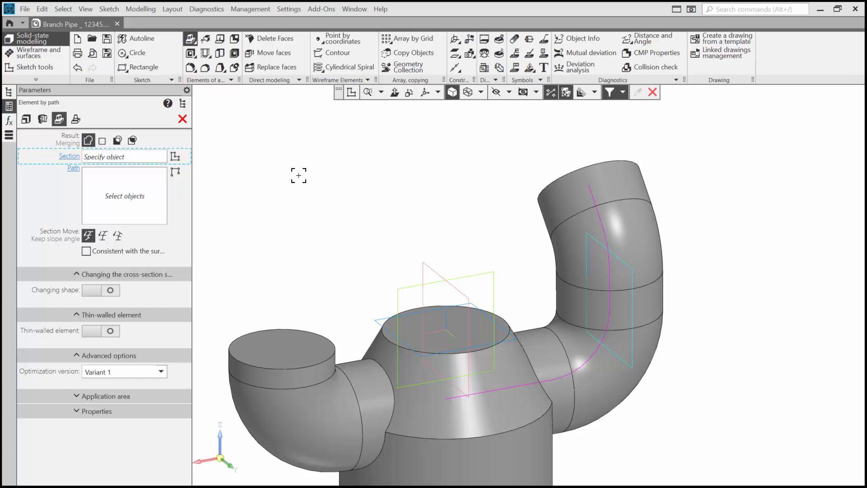
{"action": "key", "text": "Escape"}
{"action": "scroll", "coordinate": [343, 215], "scroll_direction": "down", "scroll_amount": 5}
{"action": "middle_click_drag", "start_coordinate": [345, 217], "coordinate": [397, 187]}
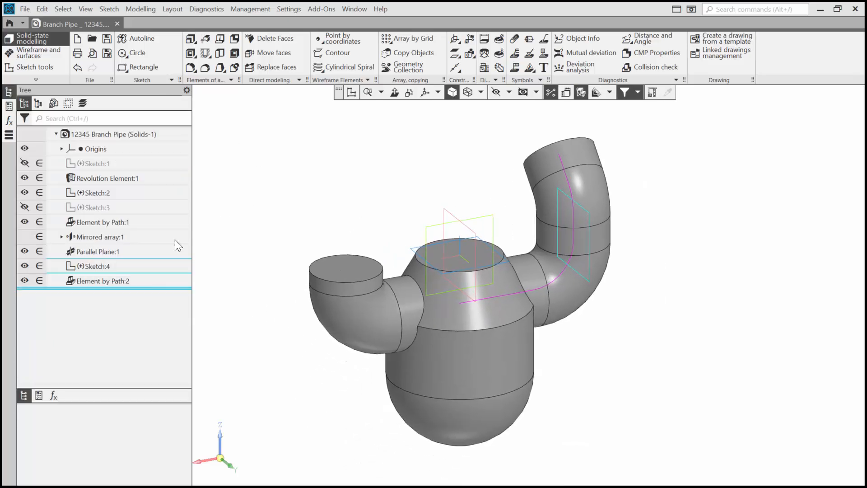
Hide all coordinate systems, drawing planes and sketches in the model
{"action": "left_click", "coordinate": [24, 145]}
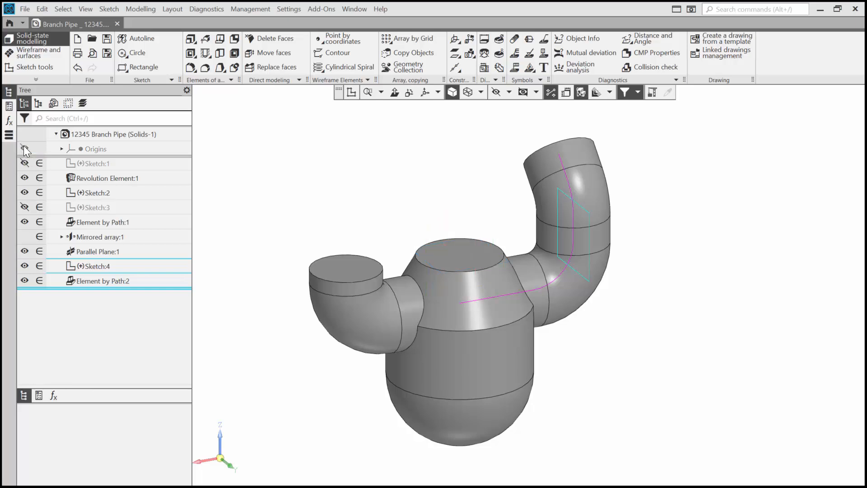
{"action": "left_click", "coordinate": [23, 146]}
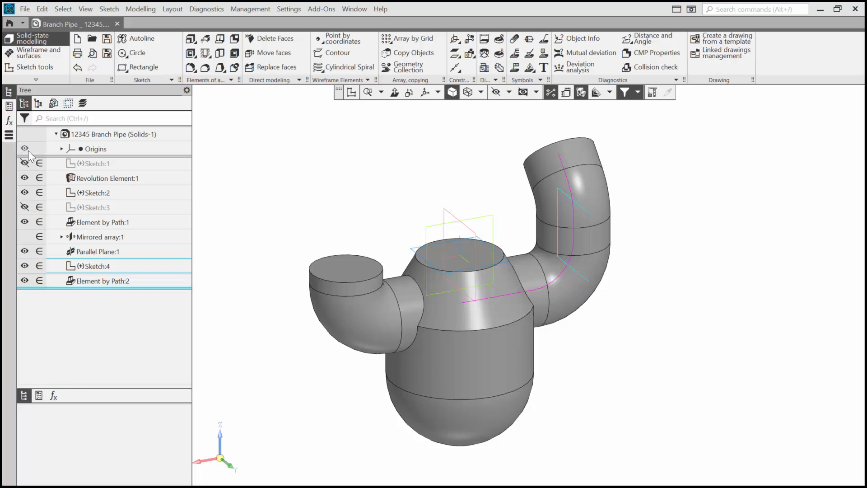
{"action": "left_click", "coordinate": [508, 92]}
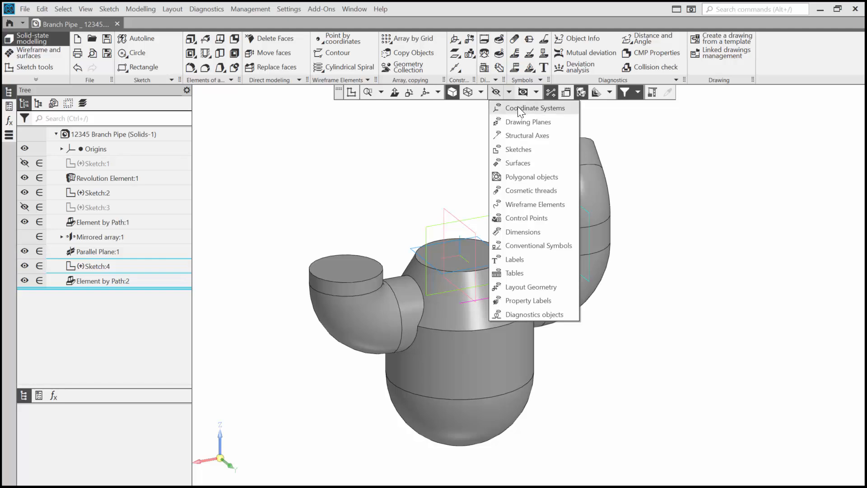
{"action": "left_click", "coordinate": [519, 108]}
{"action": "left_click", "coordinate": [522, 123]}
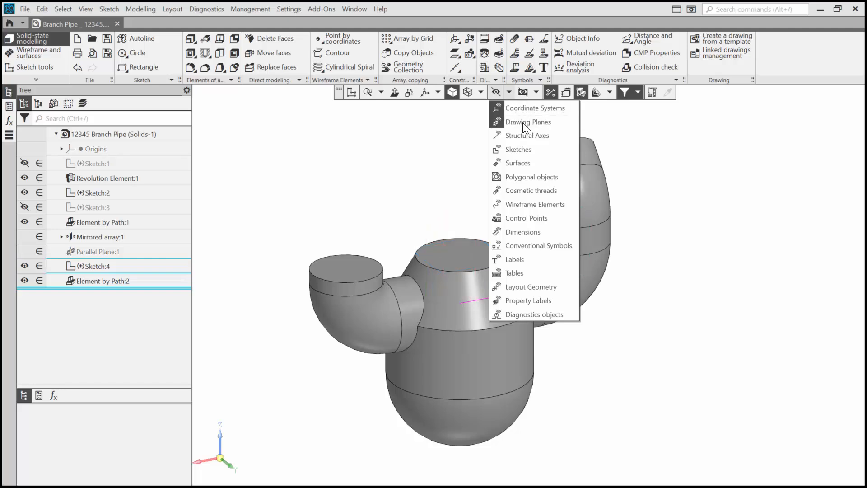
{"action": "left_click", "coordinate": [526, 149]}
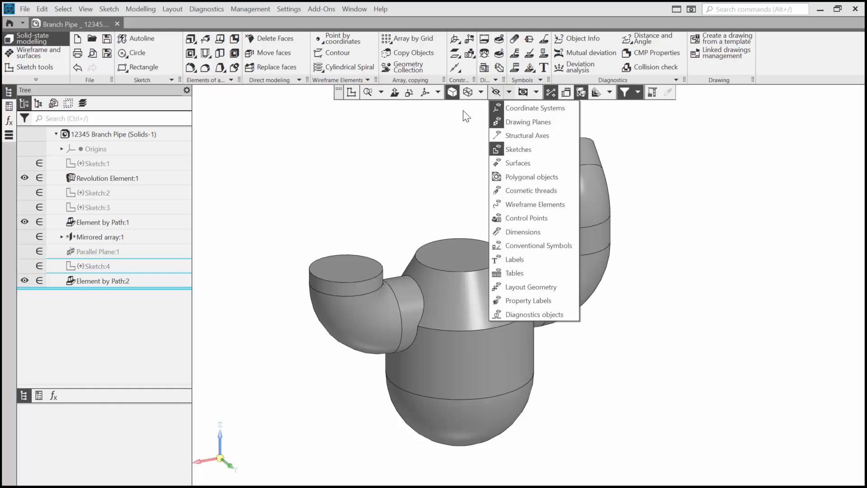
{"action": "left_click", "coordinate": [510, 90]}
Shell the body inward with a thickness of 2 mm, removing the end faces of both branches and the body's top face
{"action": "right_click_drag", "start_coordinate": [507, 147], "coordinate": [382, 187]}
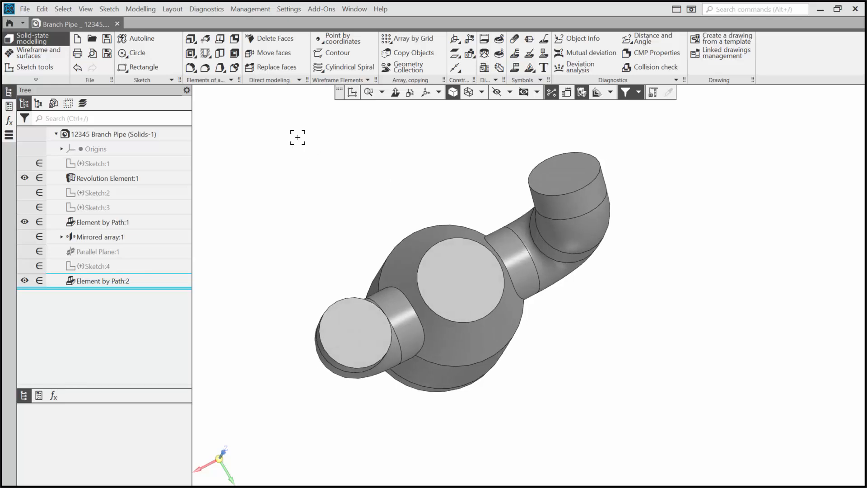
{"action": "left_click", "coordinate": [235, 54]}
{"action": "type", "text": "2"}
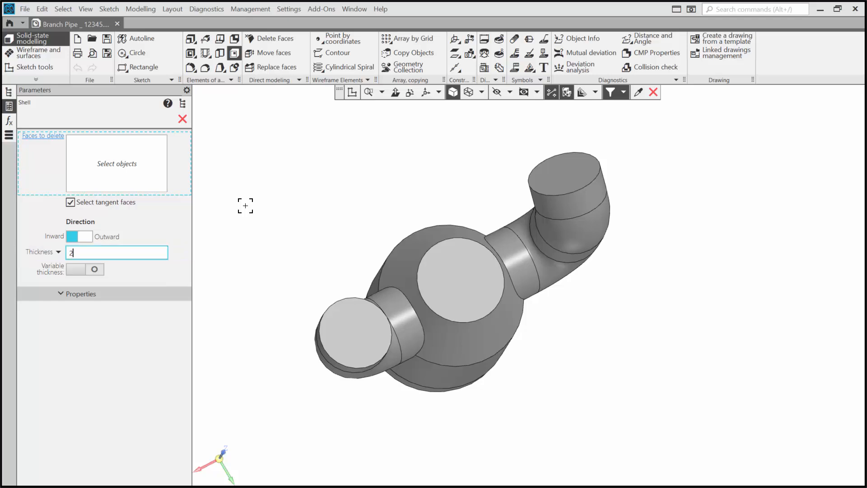
{"action": "left_click", "coordinate": [365, 324]}
{"action": "left_click", "coordinate": [461, 277]}
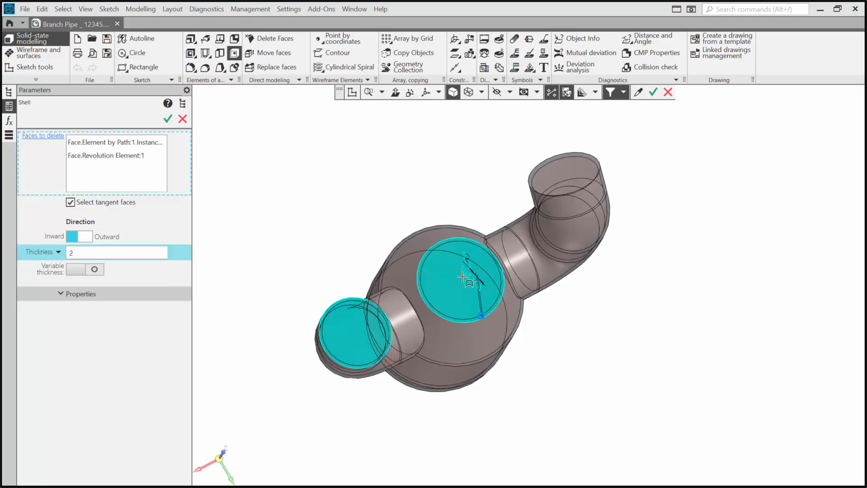
{"action": "left_click", "coordinate": [541, 173]}
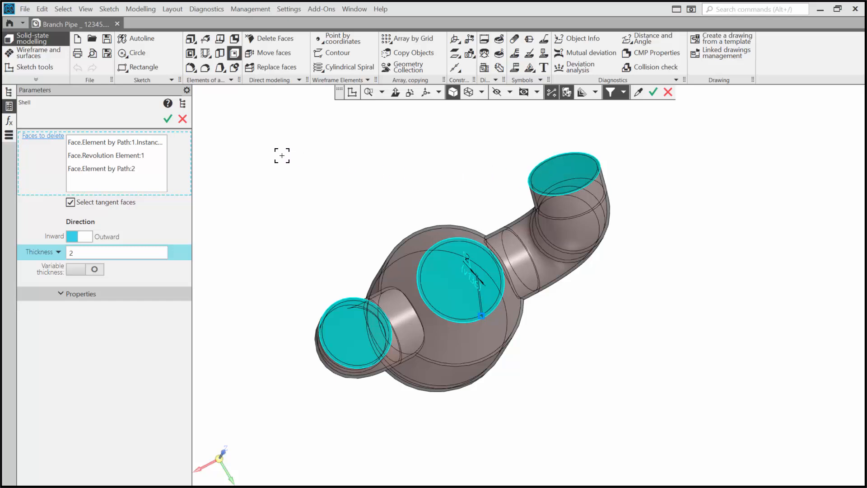
{"action": "left_click", "coordinate": [167, 119]}
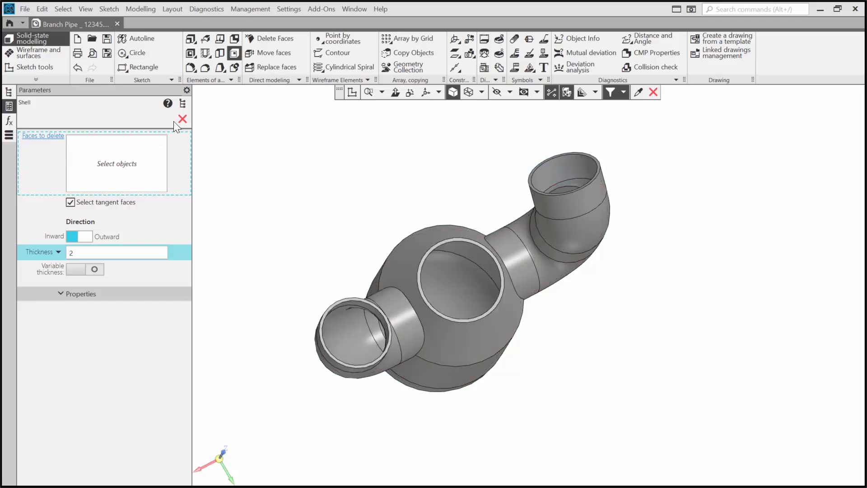
Leave the Shell command and roll the model history back to just before Shell:3
{"action": "left_click", "coordinate": [182, 119]}
{"action": "mouse_move", "coordinate": [300, 207]}
{"action": "middle_mouse_down"}
{"action": "mouse_move", "coordinate": [310, 196]}
{"action": "mouse_move", "coordinate": [326, 198]}
{"action": "mouse_move", "coordinate": [297, 230]}
{"action": "mouse_move", "coordinate": [298, 188]}
{"action": "mouse_move", "coordinate": [296, 227]}
{"action": "mouse_move", "coordinate": [306, 209]}
{"action": "middle_mouse_up"}
{"action": "left_click_drag", "start_coordinate": [147, 302], "coordinate": [147, 281]}
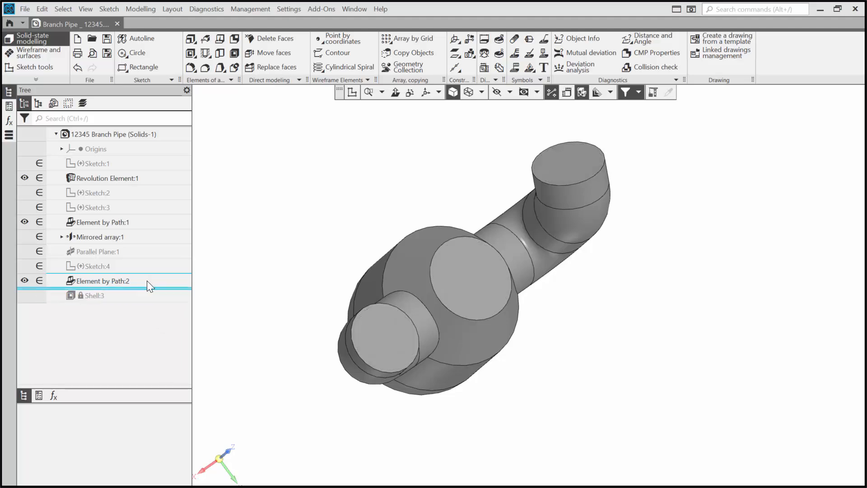
Make Revolution Element:1 thin-walled with a wall thickness of 1 mm
{"action": "double_click", "coordinate": [131, 178]}
{"action": "left_click", "coordinate": [103, 301]}
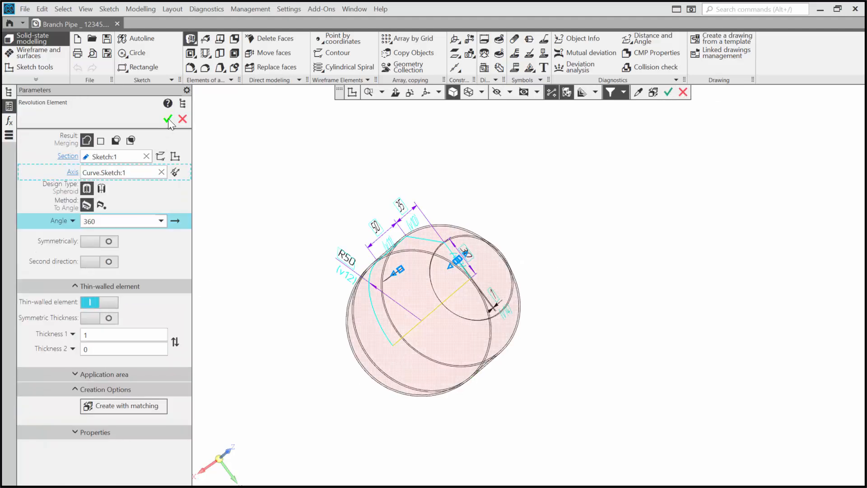
{"action": "left_click", "coordinate": [167, 119]}
Turn on the thin-walled option for the first swept branch, Element by Path:1
{"action": "left_click", "coordinate": [115, 222]}
{"action": "double_click", "coordinate": [115, 222]}
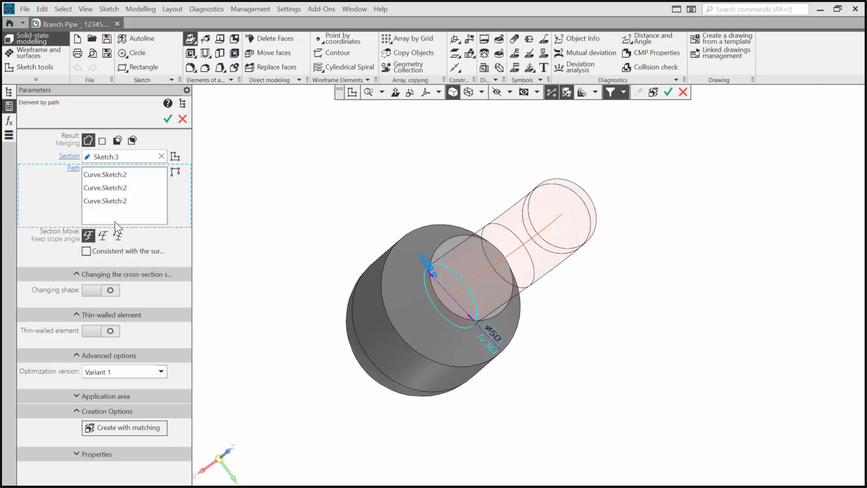
{"action": "left_click", "coordinate": [103, 332]}
{"action": "left_click", "coordinate": [167, 118]}
Turn on the thin-walled option for the second swept element, Element by Path:2
{"action": "left_click", "coordinate": [95, 280]}
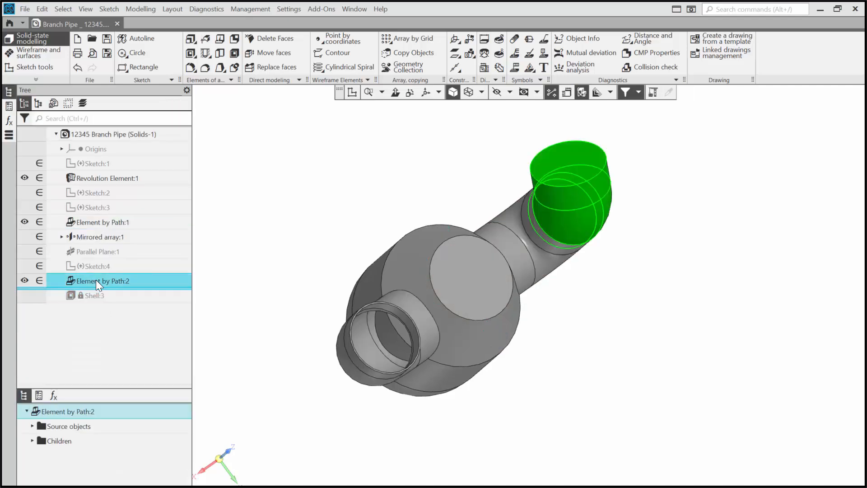
{"action": "double_click", "coordinate": [96, 280]}
{"action": "left_click", "coordinate": [103, 332]}
{"action": "left_click", "coordinate": [168, 119]}
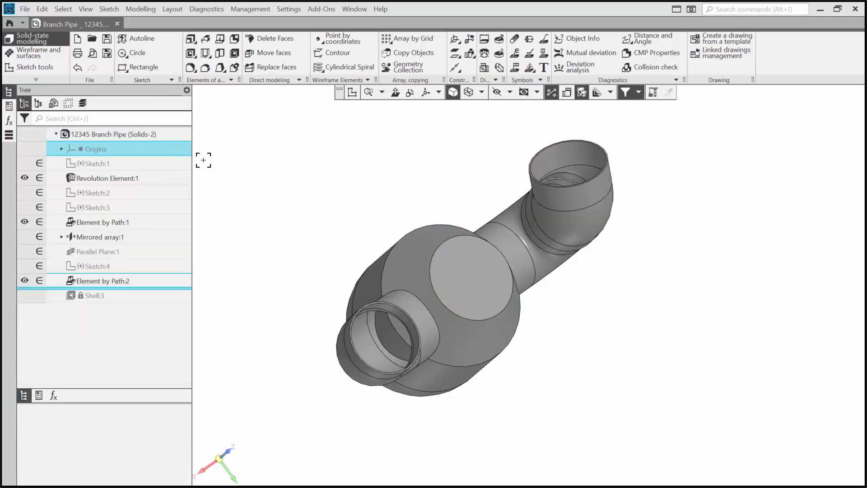
Undo the thin-walled changes to the three elements and roll the model history forward to include Shell:3 again
{"action": "middle_click_drag", "start_coordinate": [331, 148], "coordinate": [307, 179]}
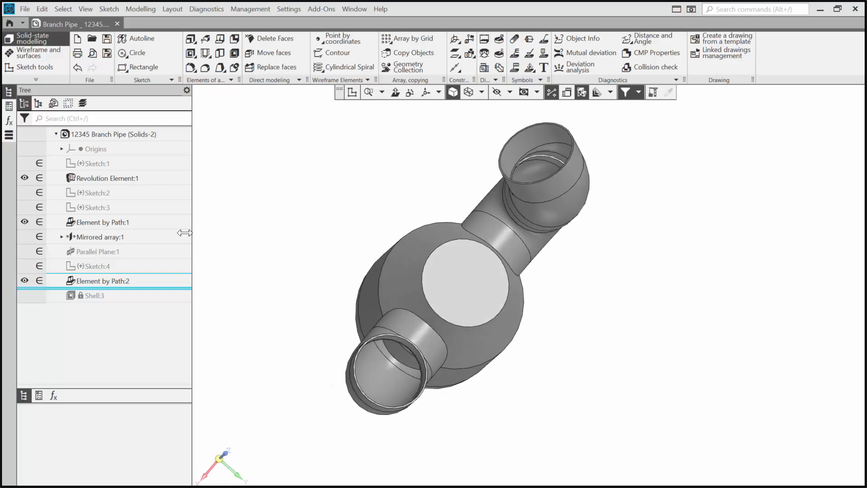
{"action": "key", "text": "ctrl+z"}
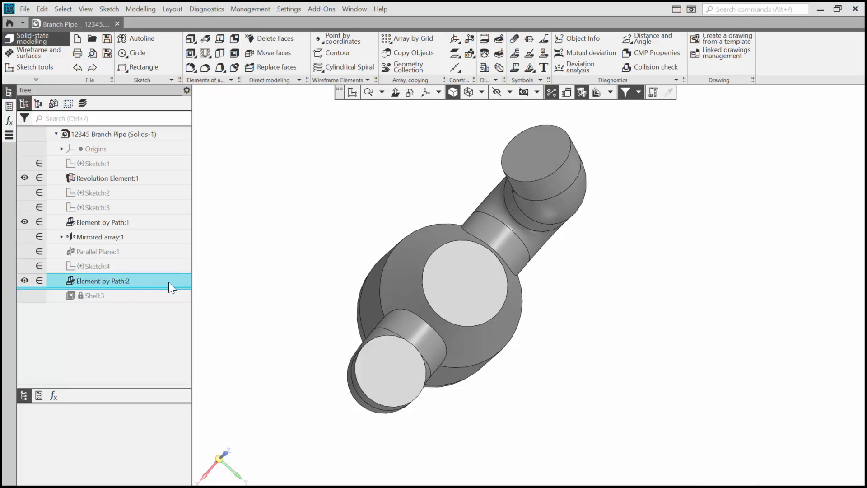
{"action": "mouse_move", "coordinate": [170, 287]}
{"action": "left_mouse_down"}
{"action": "mouse_move", "coordinate": [151, 292]}
{"action": "mouse_move", "coordinate": [164, 299]}
{"action": "left_mouse_up"}
{"action": "middle_click_drag", "start_coordinate": [277, 263], "coordinate": [273, 254]}
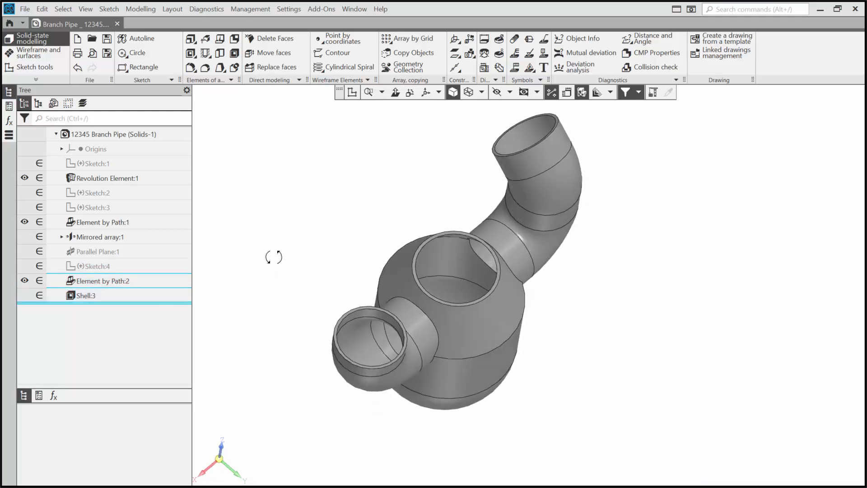
{"action": "left_click", "coordinate": [220, 464]}
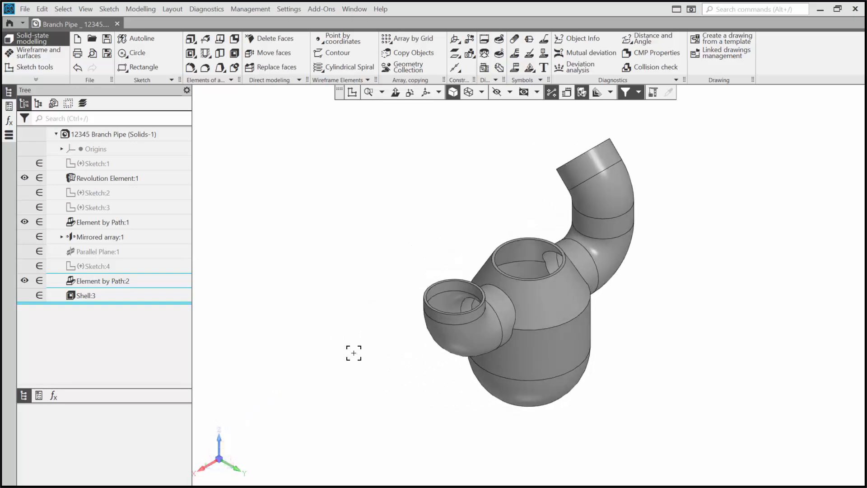
{"action": "scroll", "coordinate": [359, 344], "scroll_direction": "up", "scroll_amount": 2}
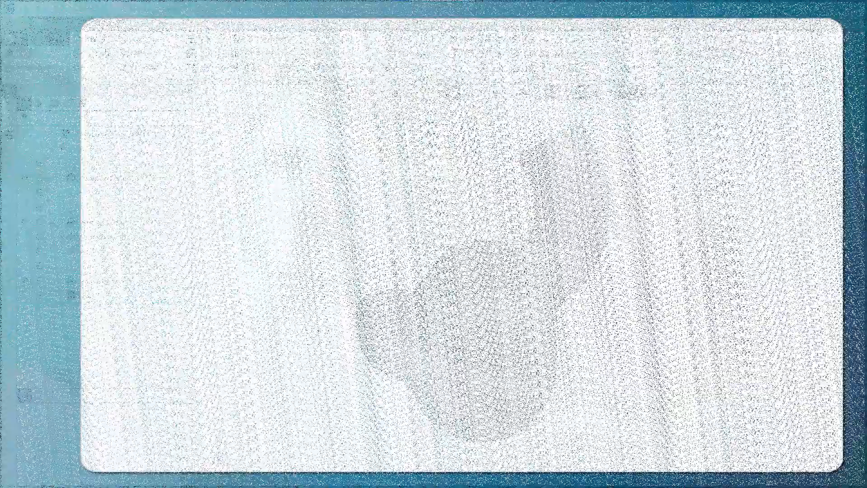